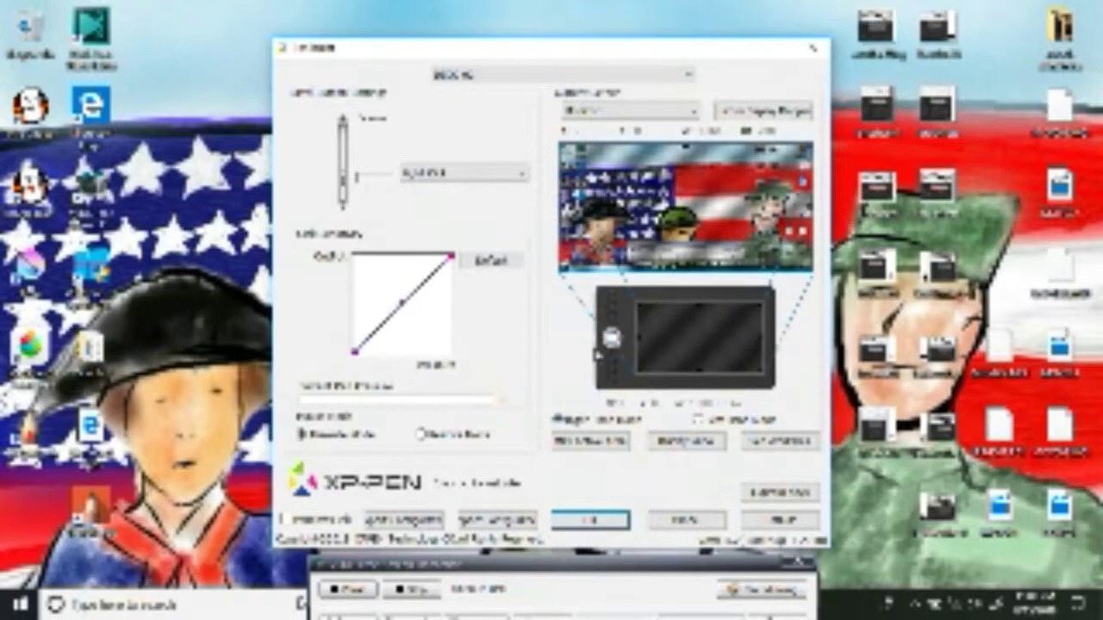
Accept the tablet settings and create a new blank canvas in the painting program
left_click(588, 521)
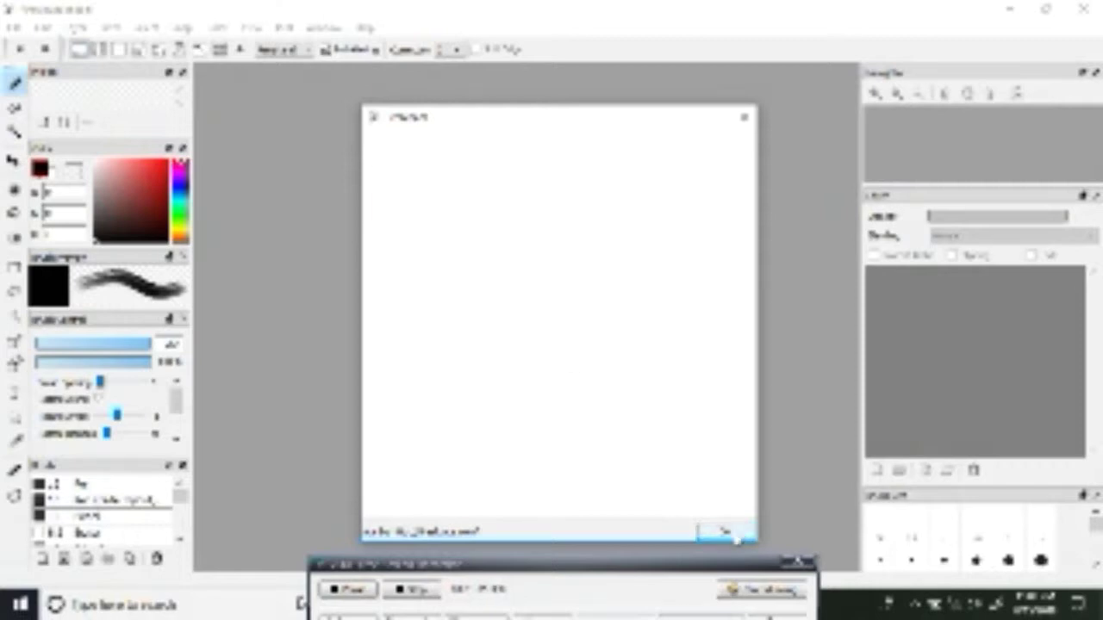
left_click(733, 535)
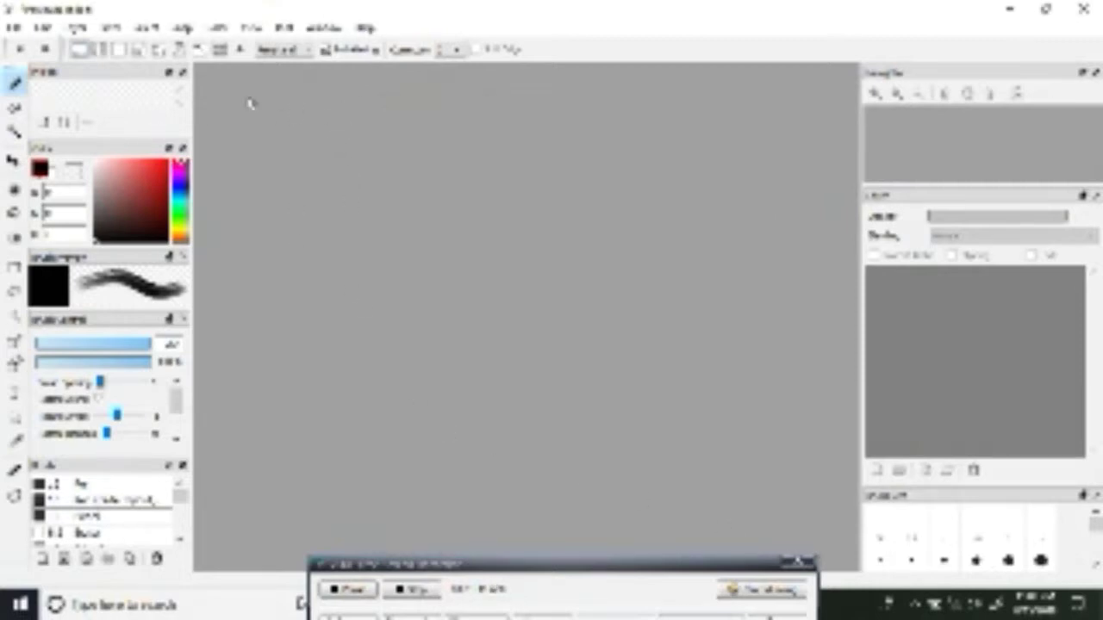
left_click(13, 27)
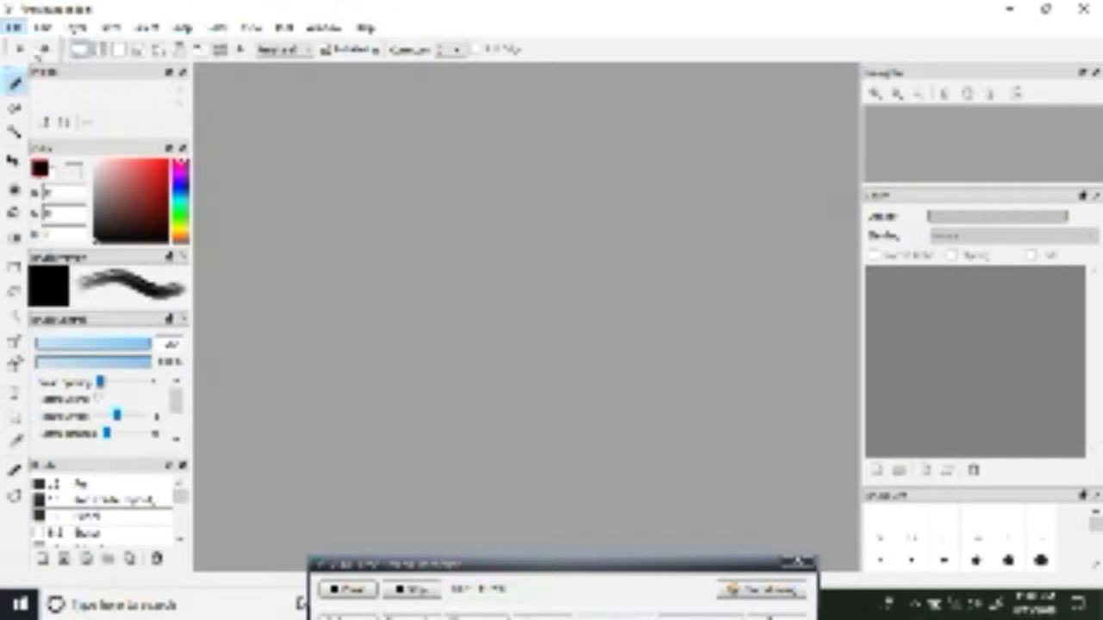
left_click(36, 48)
left_click(586, 495)
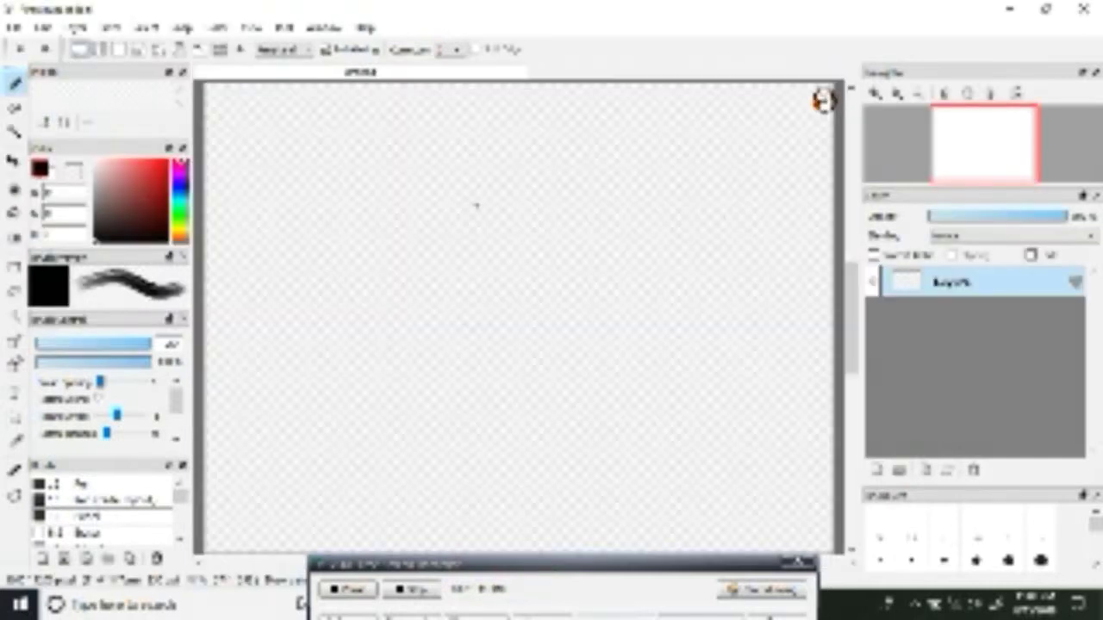
Test the Pencil brush with one large dark blob and scattered small circles at reduced brush sizes
left_click_drag(265, 174, 276, 166)
left_click_drag(129, 350, 74, 356)
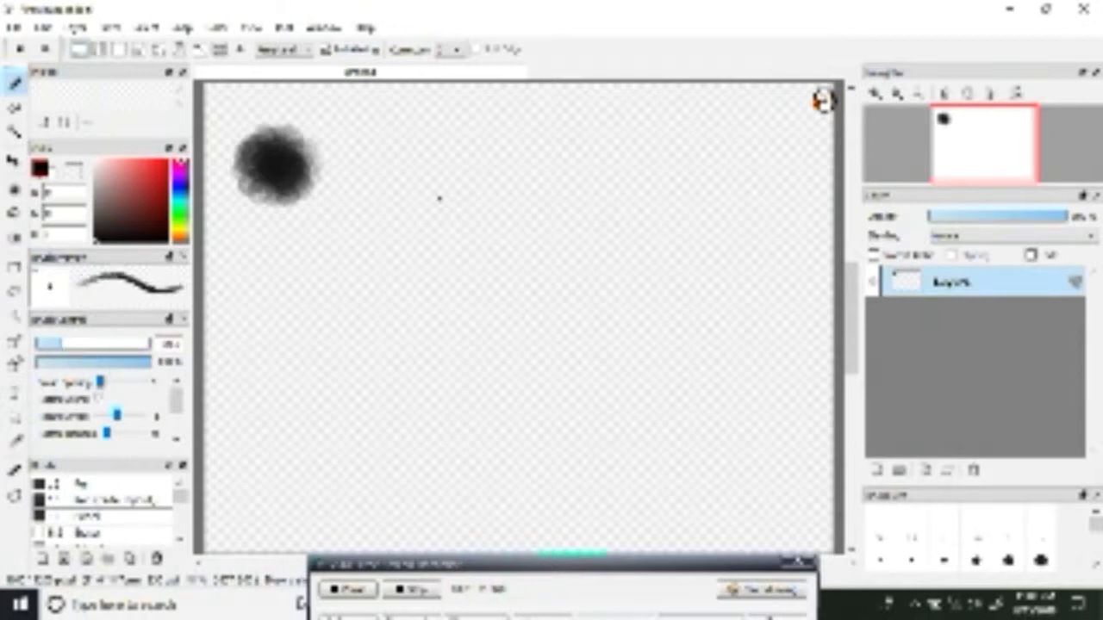
left_click(75, 346)
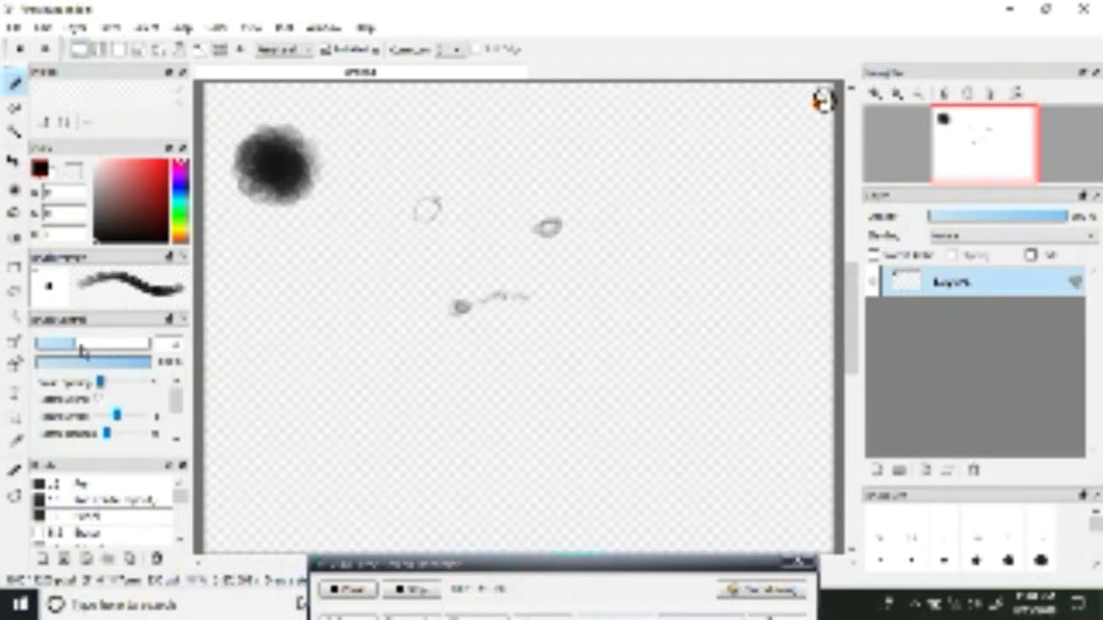
left_click_drag(82, 349, 92, 349)
left_click_drag(274, 306, 303, 312)
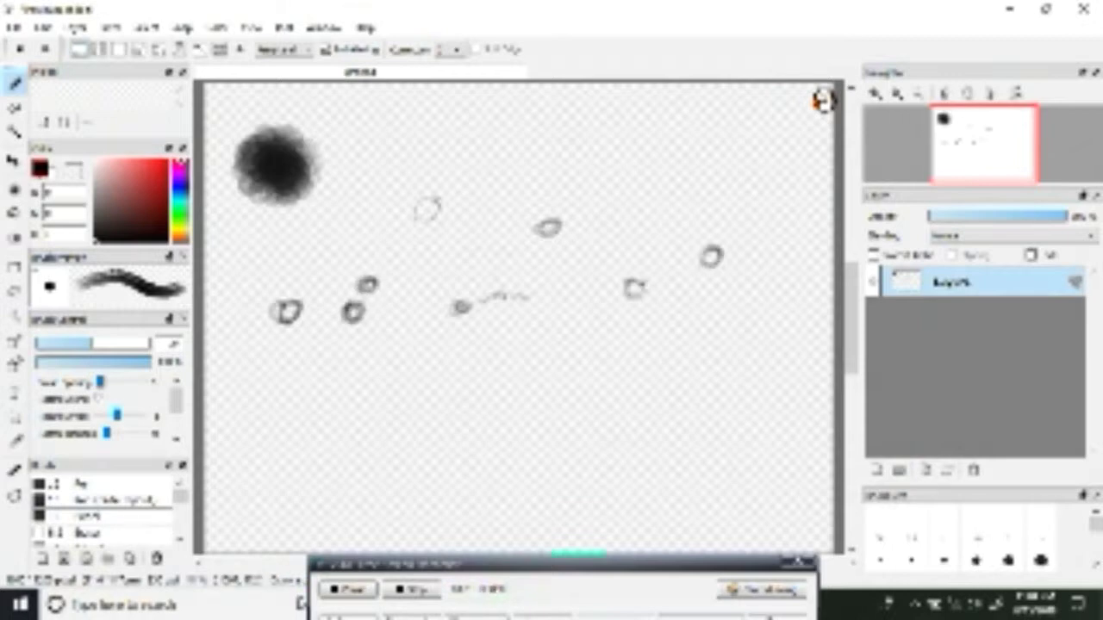
left_click_drag(653, 219, 638, 226)
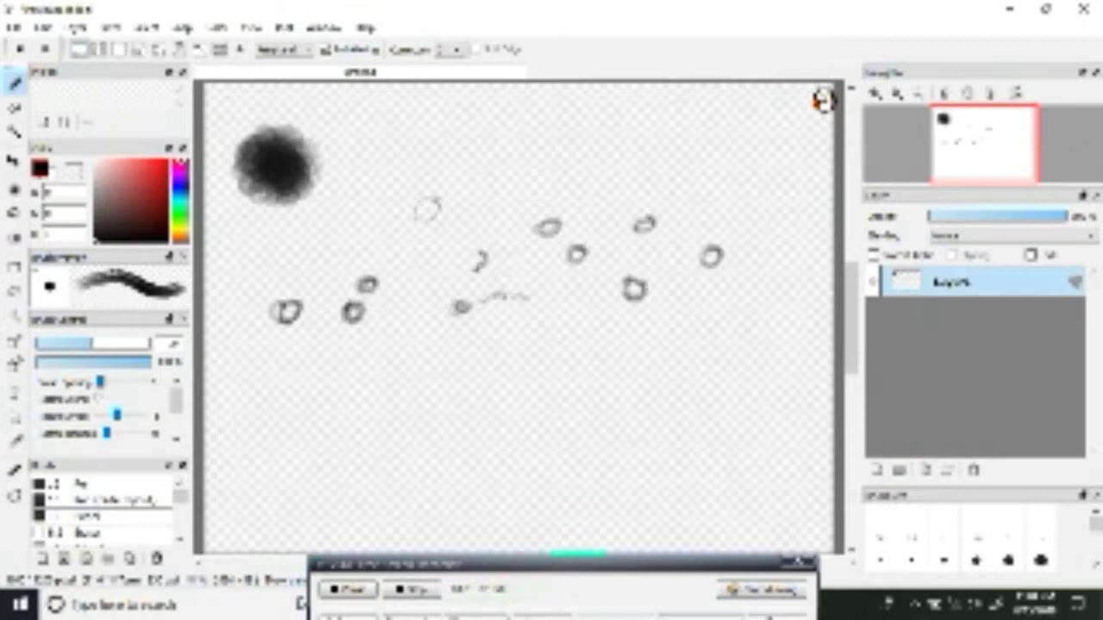
left_click_drag(501, 166, 515, 160)
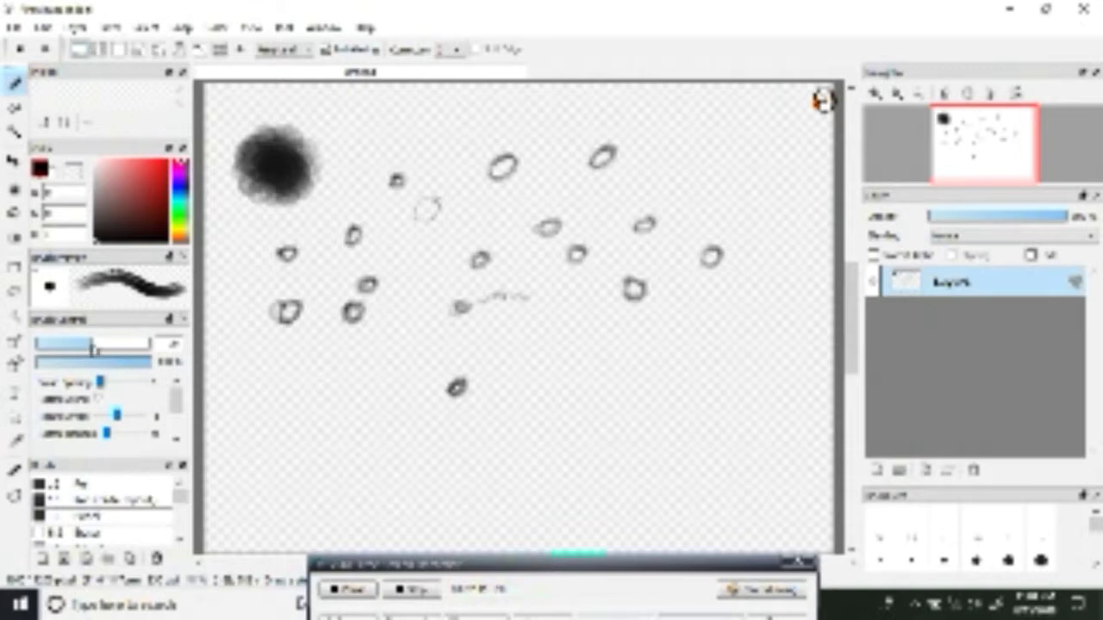
Raise the Pencil brush to its maximum size and paint broad test strokes across the canvas's lower half
left_click_drag(93, 347, 172, 347)
left_click_drag(302, 395, 331, 400)
left_click_drag(532, 343, 541, 413)
left_click_drag(613, 343, 733, 347)
left_click_drag(616, 392, 767, 396)
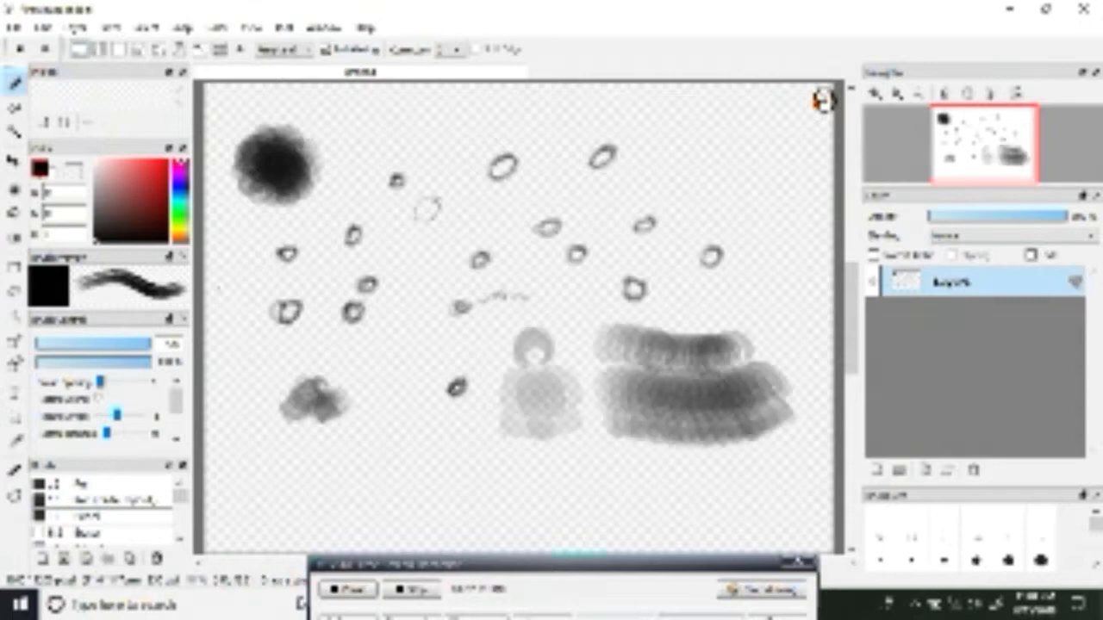
Switch to the Pen brush, scribble small test marks, and raise its size and opacity
left_click_drag(142, 347, 82, 346)
left_click(108, 484)
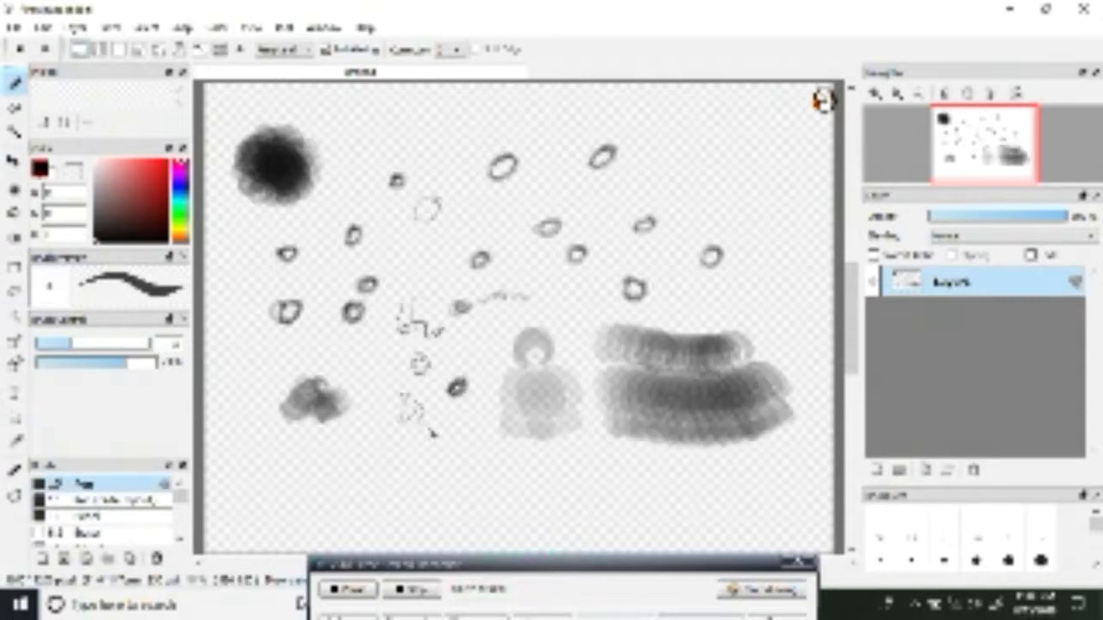
left_click_drag(439, 427, 508, 329)
left_click_drag(73, 344, 90, 344)
left_click_drag(128, 362, 151, 362)
Draw a series of short practice lines and curves with the enlarged Pen brush
left_click_drag(508, 258, 505, 295)
left_click_drag(546, 288, 585, 299)
left_click_drag(629, 179, 646, 184)
left_click_drag(667, 195, 716, 193)
left_click_drag(737, 203, 746, 210)
left_click_drag(724, 218, 719, 226)
left_click_drag(695, 221, 688, 226)
left_click_drag(669, 222, 620, 221)
left_click_drag(599, 215, 596, 224)
left_click_drag(610, 238, 614, 245)
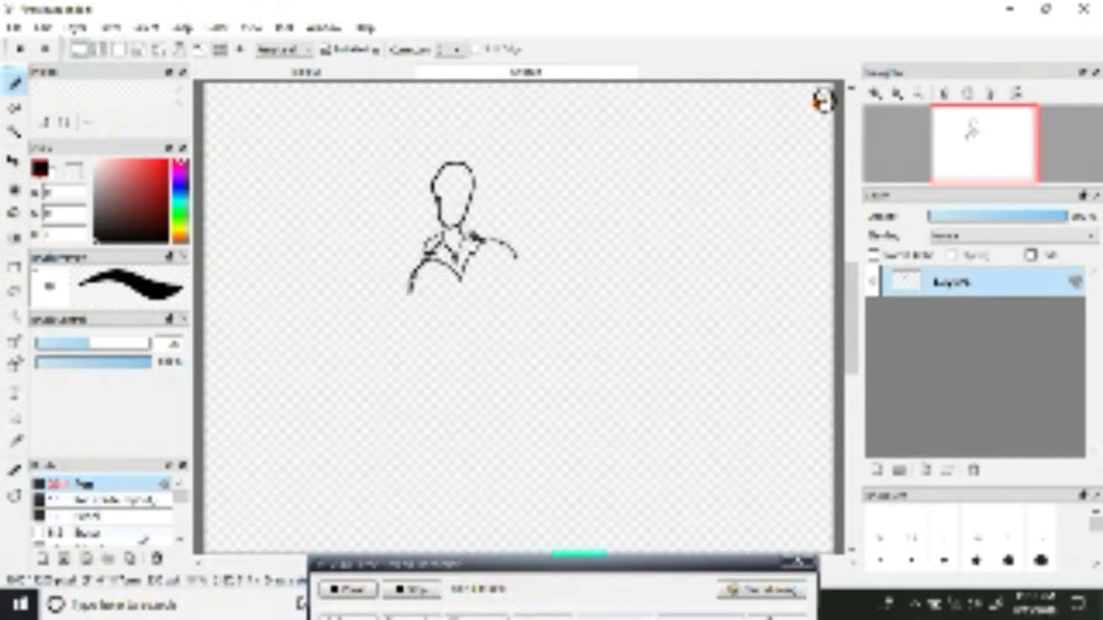
Erase the head outline above the collar with the Eraser brush
left_click(141, 532)
key("e")
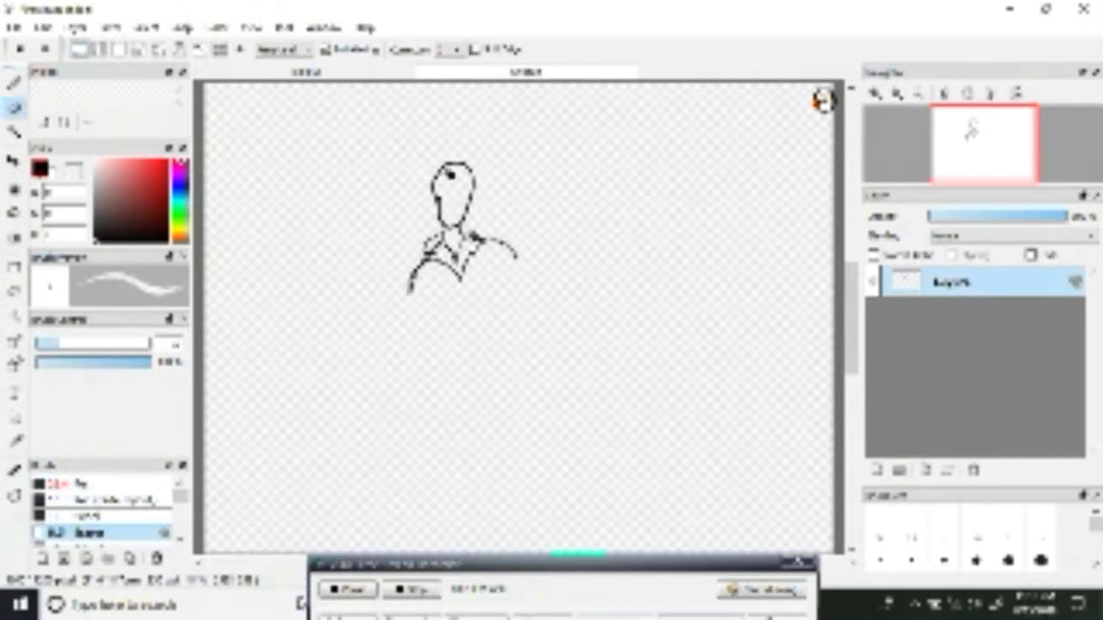
left_click_drag(455, 159, 436, 195)
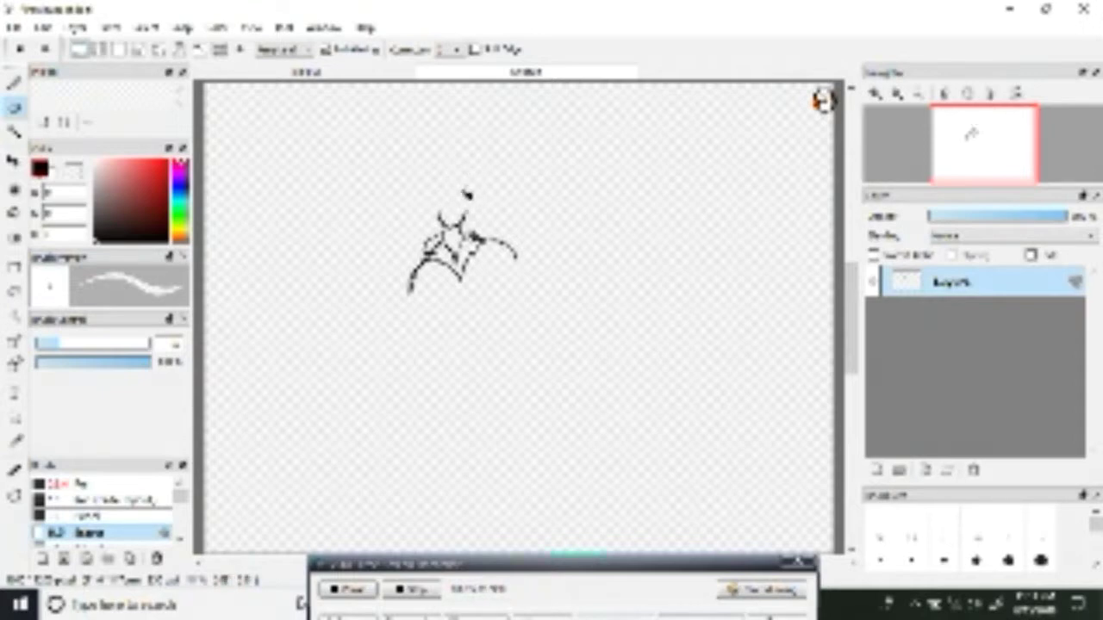
Redraw the head with the Pen brush and give it a brimmed hat
key("b")
left_click(86, 483)
left_click_drag(437, 226, 472, 205)
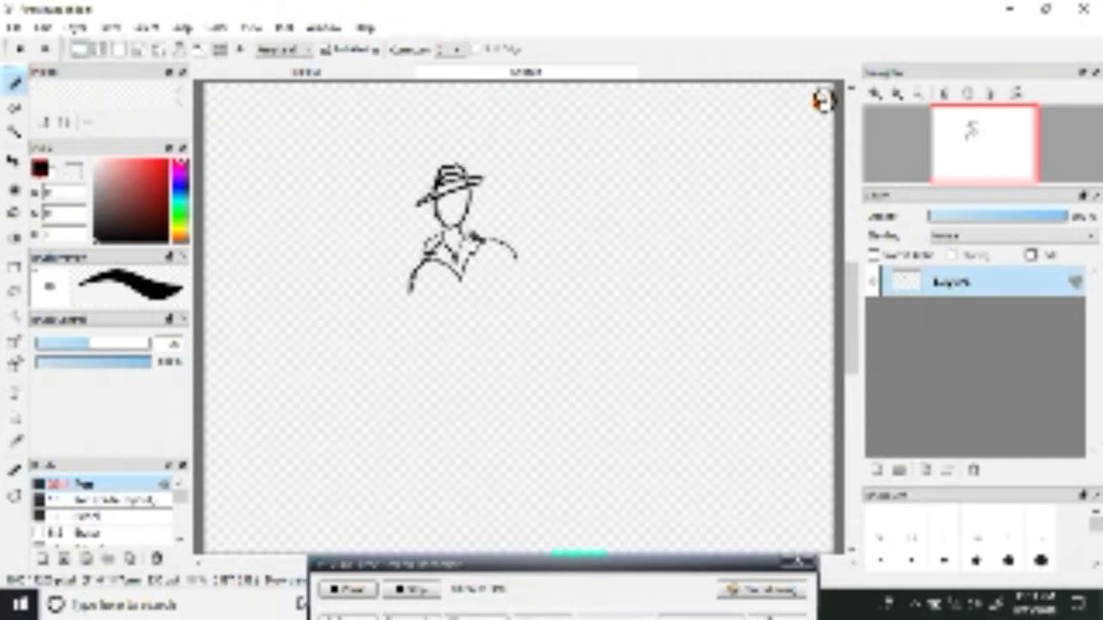
Erase the shoulder lines extending outward on both sides of the collar
key("e")
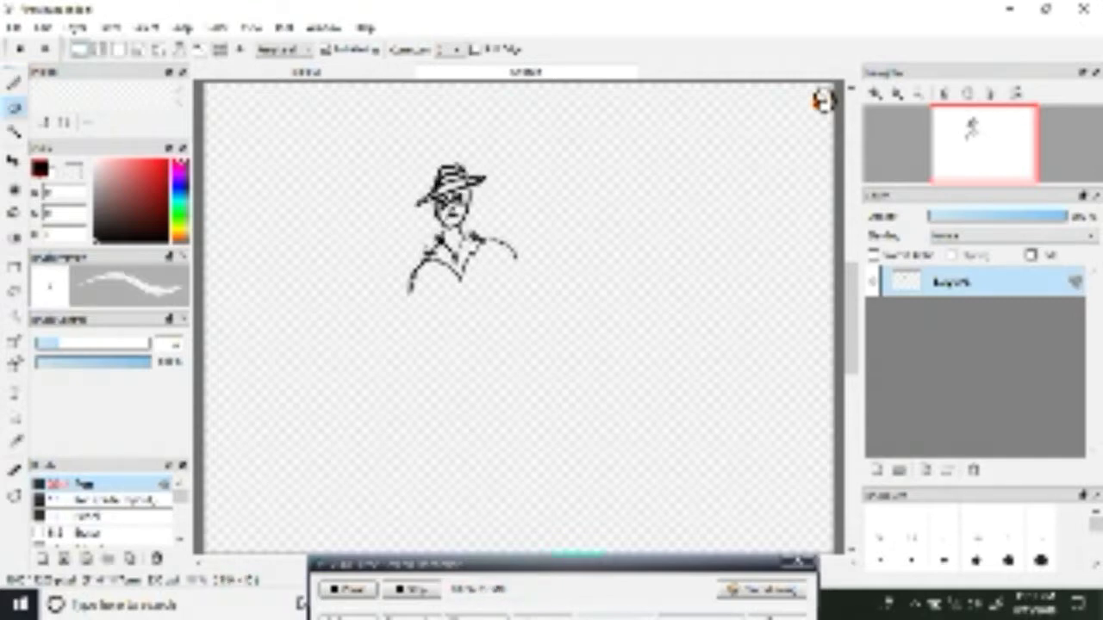
left_click_drag(515, 255, 490, 241)
left_click_drag(411, 292, 419, 269)
key("b")
left_click_drag(551, 162, 554, 197)
key("e")
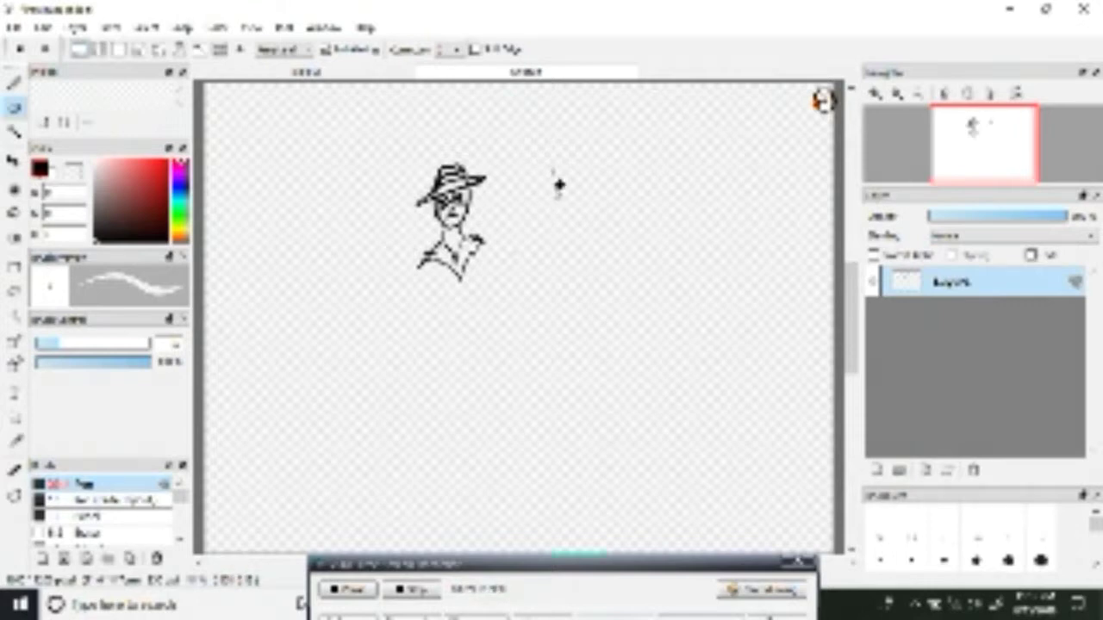
Refine the mask's eye shapes by alternately erasing and redrawing their outlines
key("p")
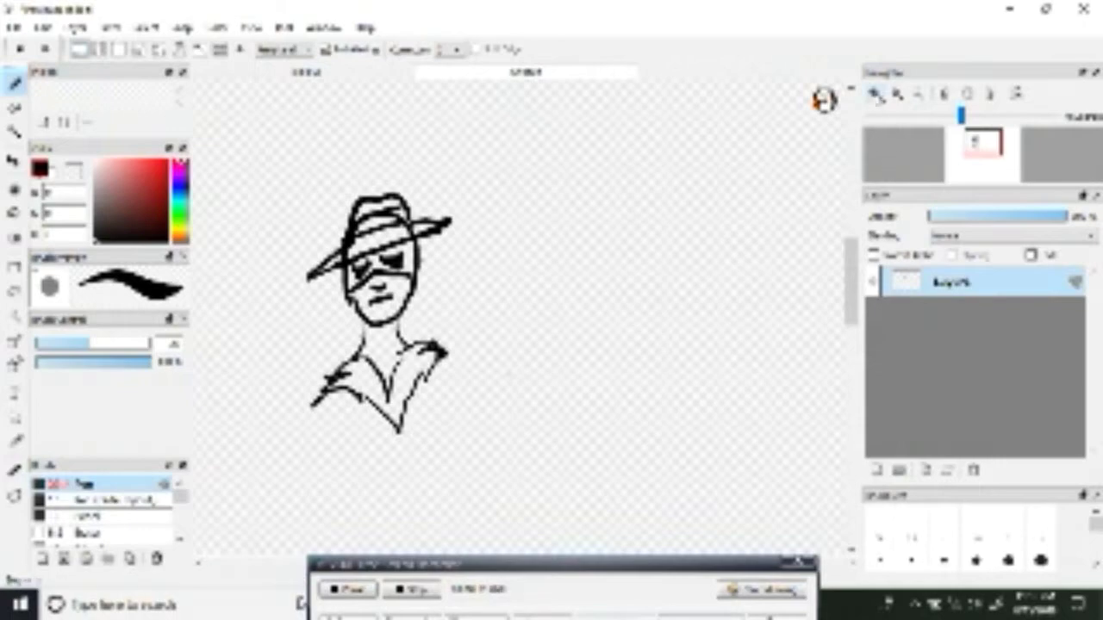
left_click(876, 95)
left_click_drag(851, 266, 852, 261)
left_click(897, 94)
left_click(875, 95)
key("e")
left_click_drag(315, 294, 342, 298)
key("b")
mouse_move(278, 307)
left_mouse_down()
mouse_move(293, 301)
mouse_move(281, 318)
mouse_move(291, 305)
left_mouse_up()
key("e")
key("b")
key("e")
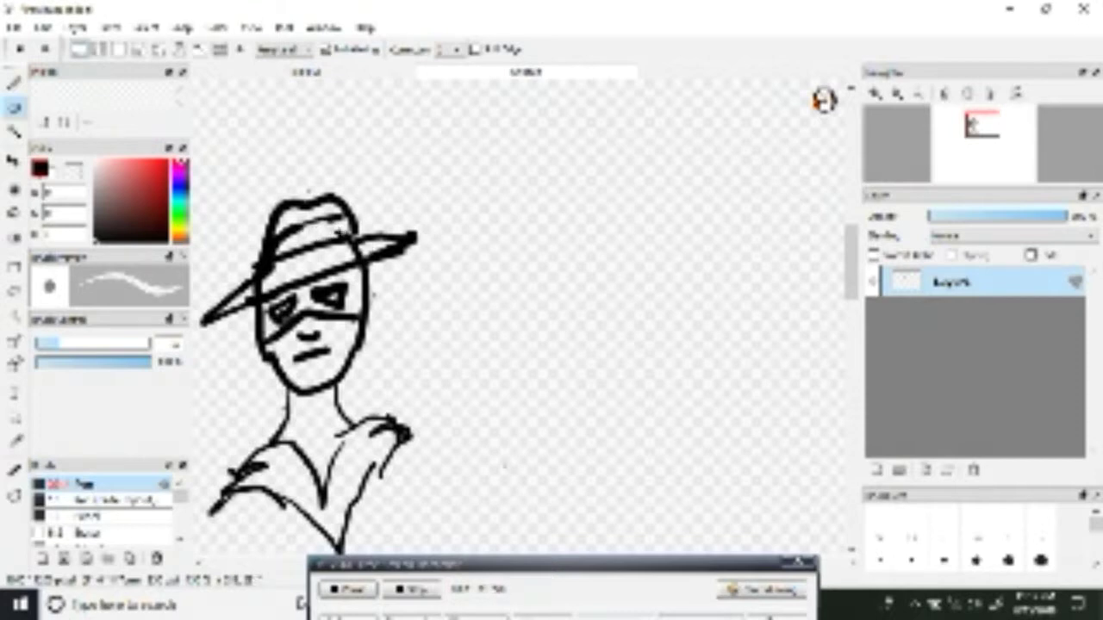
Clean up the hat by redrawing the brim's right tip and erasing excess lines around the brim and band
key("b")
left_click_drag(351, 228, 405, 256)
key("e")
left_click_drag(260, 268, 279, 289)
key("b")
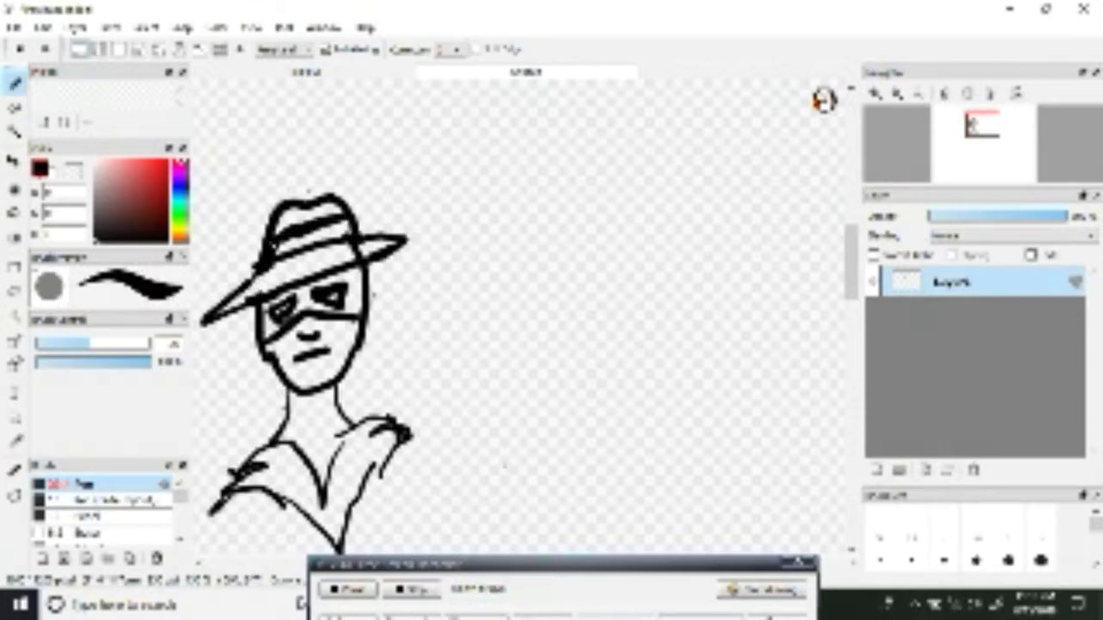
key("e")
left_click_drag(304, 236, 278, 247)
key("b")
Erase the rough collar lines and redraw the collar with thick, jagged edges
key("e")
mouse_move(359, 423)
left_mouse_down()
mouse_move(402, 422)
mouse_move(369, 487)
left_mouse_up()
mouse_move(245, 467)
left_mouse_down()
mouse_move(226, 493)
mouse_move(257, 456)
mouse_move(344, 544)
left_mouse_up()
key("e")
left_click_drag(355, 431, 338, 521)
left_click_drag(276, 435, 327, 530)
mouse_move(315, 405)
left_mouse_down()
mouse_move(321, 426)
mouse_move(343, 435)
mouse_move(317, 479)
left_mouse_up()
Draw both jacket sleeves and the sides of the torso with a thinner pen
key("bracketleft")
key("bracketleft")
scroll(710, 335, "down", 3)
left_click(977, 141)
left_click_drag(369, 384, 294, 507)
left_click_drag(532, 357, 598, 487)
scroll(603, 414, "down", 3)
left_click_drag(518, 308, 536, 375)
mouse_move(379, 332)
left_mouse_down()
mouse_move(344, 403)
mouse_move(359, 447)
left_mouse_up()
left_click_drag(532, 369, 544, 444)
mouse_move(293, 375)
left_mouse_down()
mouse_move(274, 424)
mouse_move(338, 440)
left_mouse_up()
left_click_drag(599, 355, 542, 402)
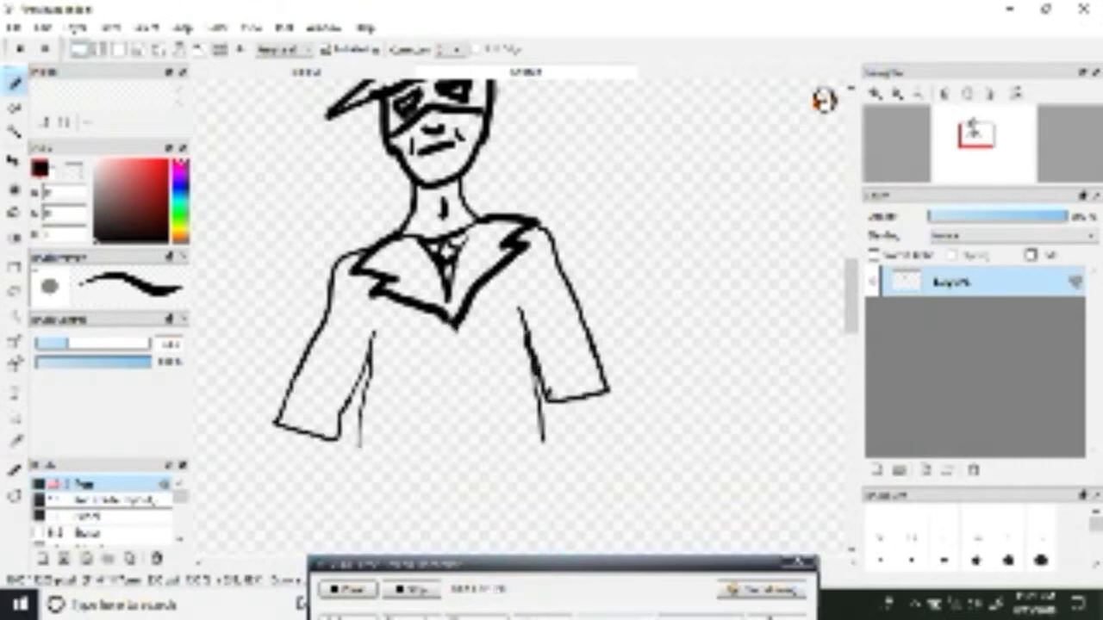
Draw the coat's front opening and flared tails, with a belt at the waist
left_click_drag(448, 321, 353, 551)
left_click_drag(361, 443, 355, 522)
left_click_drag(539, 440, 598, 552)
left_click_drag(362, 510, 345, 556)
left_click_drag(457, 461, 599, 551)
mouse_move(449, 423)
left_mouse_down()
mouse_move(453, 455)
mouse_move(482, 466)
left_mouse_up()
Draw the wrists and rough hands below both sleeve cuffs
left_click_drag(284, 429, 286, 457)
mouse_move(312, 438)
left_mouse_down()
mouse_move(314, 468)
mouse_move(265, 500)
left_mouse_up()
left_click_drag(277, 483, 303, 509)
left_click_drag(315, 465, 312, 504)
left_click_drag(567, 403, 553, 452)
mouse_move(569, 441)
left_mouse_down()
mouse_move(584, 473)
mouse_move(595, 471)
left_mouse_up()
left_click_drag(594, 398, 604, 465)
Erase and redraw the wrist and fingers of the hand on the drawing's right side
key("e")
mouse_move(605, 422)
left_mouse_down()
mouse_move(578, 463)
mouse_move(560, 436)
left_mouse_up()
key("b")
left_click_drag(591, 398, 591, 473)
mouse_move(570, 421)
left_mouse_down()
mouse_move(560, 461)
mouse_move(580, 422)
mouse_move(586, 485)
left_mouse_up()
key("e")
key("b")
mouse_move(595, 447)
left_mouse_down()
mouse_move(604, 482)
mouse_move(598, 397)
left_mouse_up()
Redraw the fingers of the hand on the drawing's left side and erase the excess lines
left_click_drag(286, 431, 265, 504)
left_click_drag(274, 488, 288, 515)
left_click_drag(300, 484, 303, 515)
left_click_drag(315, 481, 322, 512)
left_click_drag(316, 437, 326, 452)
key("e")
key("b")
key("e")
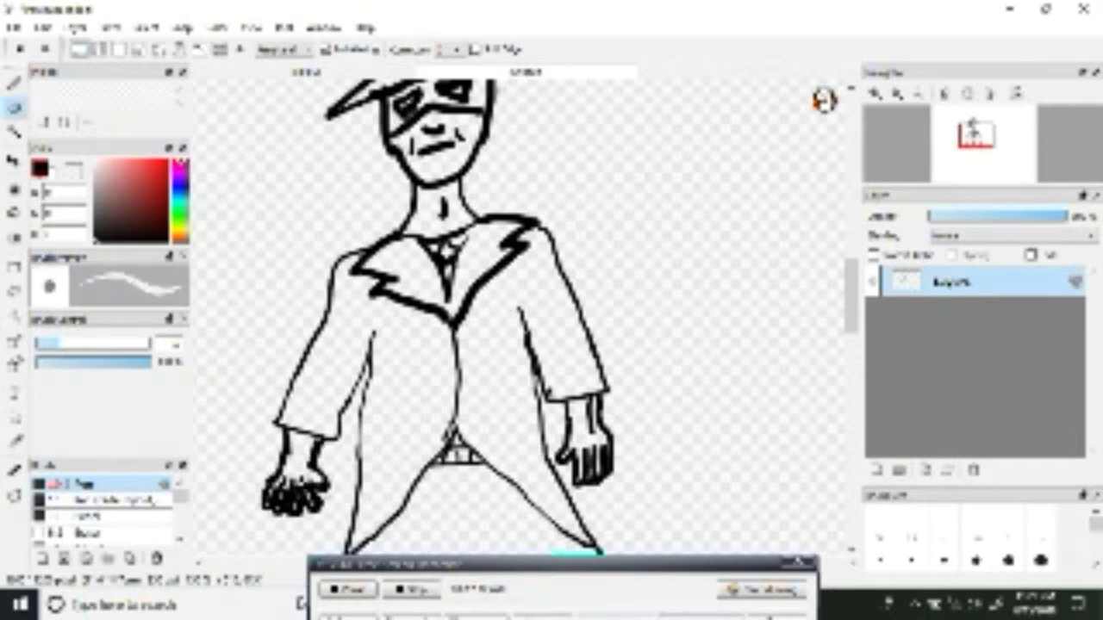
key("b")
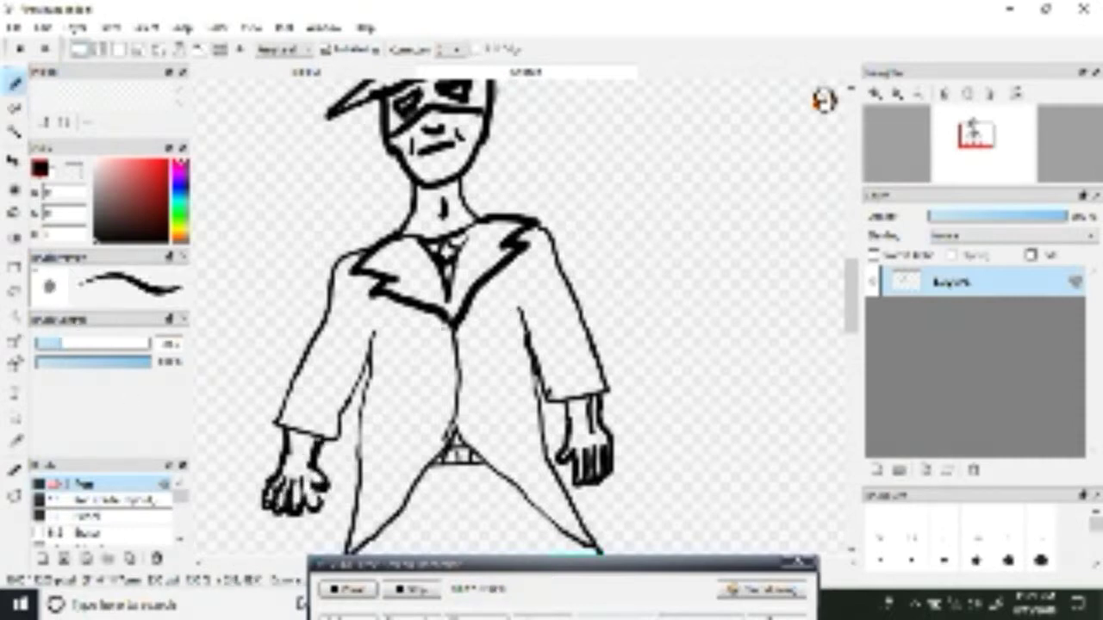
Draw both trouser legs below the coat and clean up the crotch lines with the eraser
left_click_drag(851, 295, 850, 322)
left_click_drag(380, 364, 374, 443)
left_click_drag(547, 353, 553, 437)
left_click_drag(374, 443, 362, 516)
mouse_move(362, 516)
left_mouse_down()
mouse_move(458, 427)
mouse_move(467, 362)
left_mouse_up()
left_click_drag(443, 333, 469, 357)
mouse_move(494, 336)
left_mouse_down()
mouse_move(472, 429)
mouse_move(555, 437)
mouse_move(552, 417)
left_mouse_up()
scroll(551, 417, "down", 2)
key("e")
left_click_drag(471, 283, 493, 262)
key("b")
Draw the trouser hems and both shoes, erasing stray lines between the legs
left_click_drag(386, 450, 431, 443)
left_click_drag(504, 433, 505, 481)
mouse_move(543, 431)
left_mouse_down()
mouse_move(552, 461)
mouse_move(515, 484)
left_mouse_up()
key("e")
mouse_move(470, 434)
left_mouse_down()
mouse_move(562, 415)
mouse_move(491, 436)
mouse_move(547, 431)
mouse_move(361, 442)
mouse_move(451, 436)
left_mouse_up()
key("b")
key("e")
key("b")
left_click_drag(348, 491, 431, 486)
left_click_drag(368, 476, 366, 494)
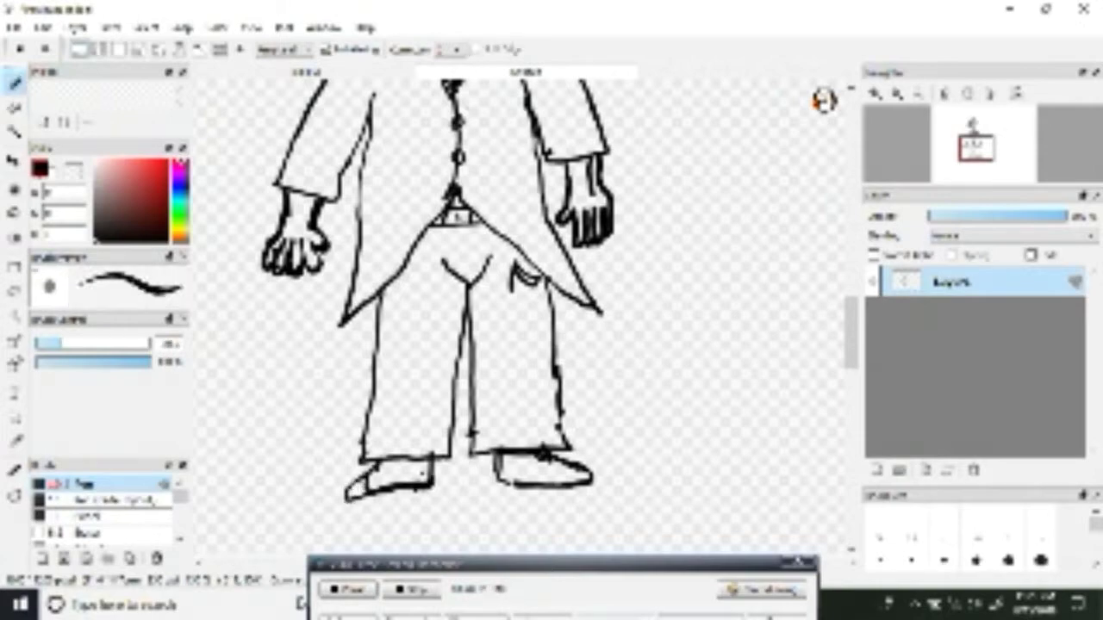
Add a new layer for colouring and set up the Watercolor brush with a medium green
left_click_drag(850, 332, 850, 281)
left_click(876, 471)
left_click(180, 214)
left_click(152, 195)
scroll(444, 316, "up", 2)
scroll(103, 508, "down", 2)
left_click(103, 492)
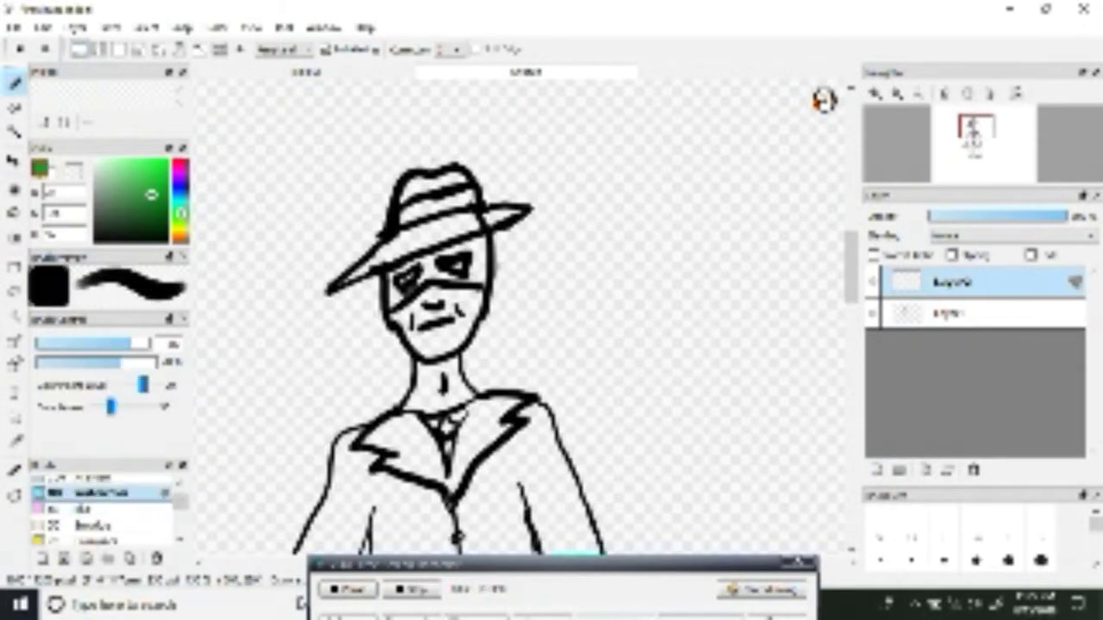
Paint the hat's crown and brim green with a smaller Watercolor brush, undoing the oversized first stroke
left_click_drag(413, 189, 428, 185)
left_click_drag(139, 344, 84, 344)
left_click(42, 27)
left_click(51, 43)
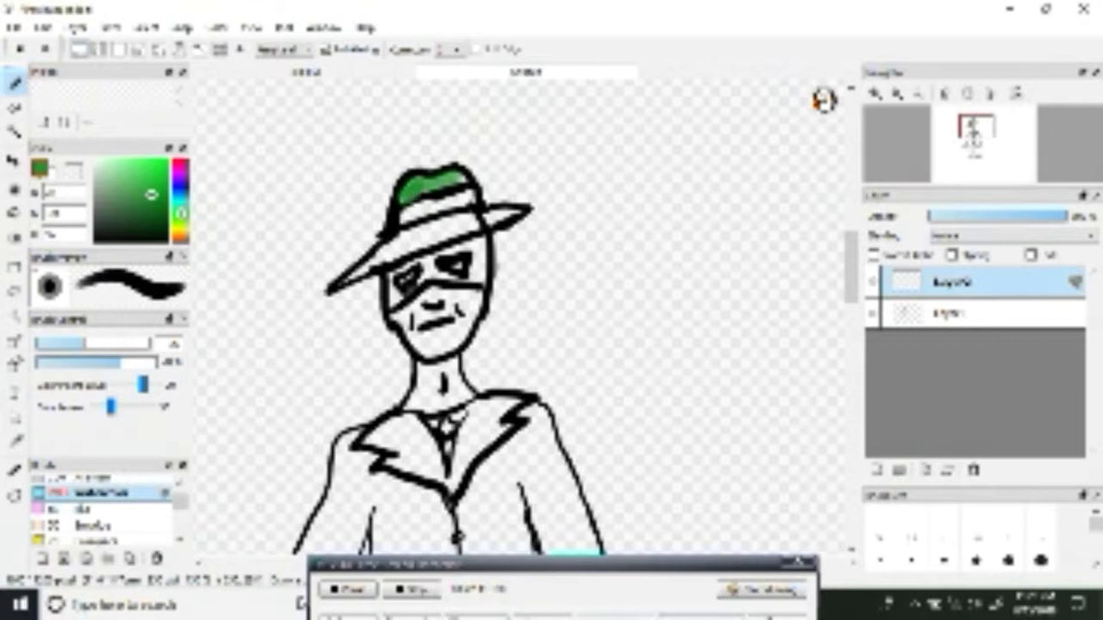
left_click_drag(476, 212, 379, 261)
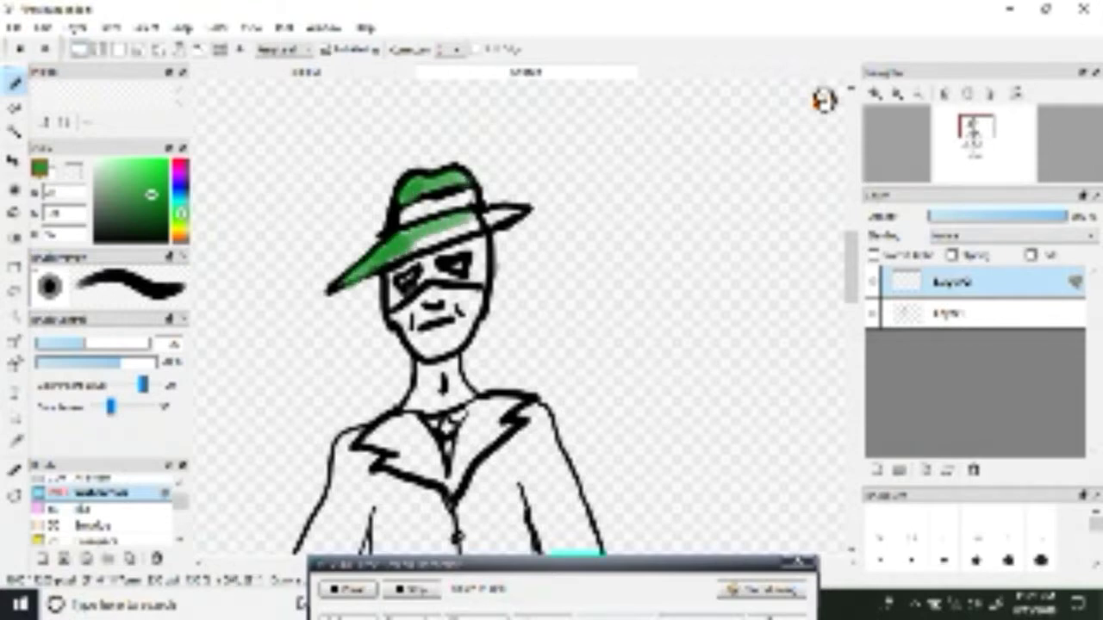
mouse_move(457, 227)
left_mouse_down()
mouse_move(417, 249)
mouse_move(480, 224)
left_mouse_up()
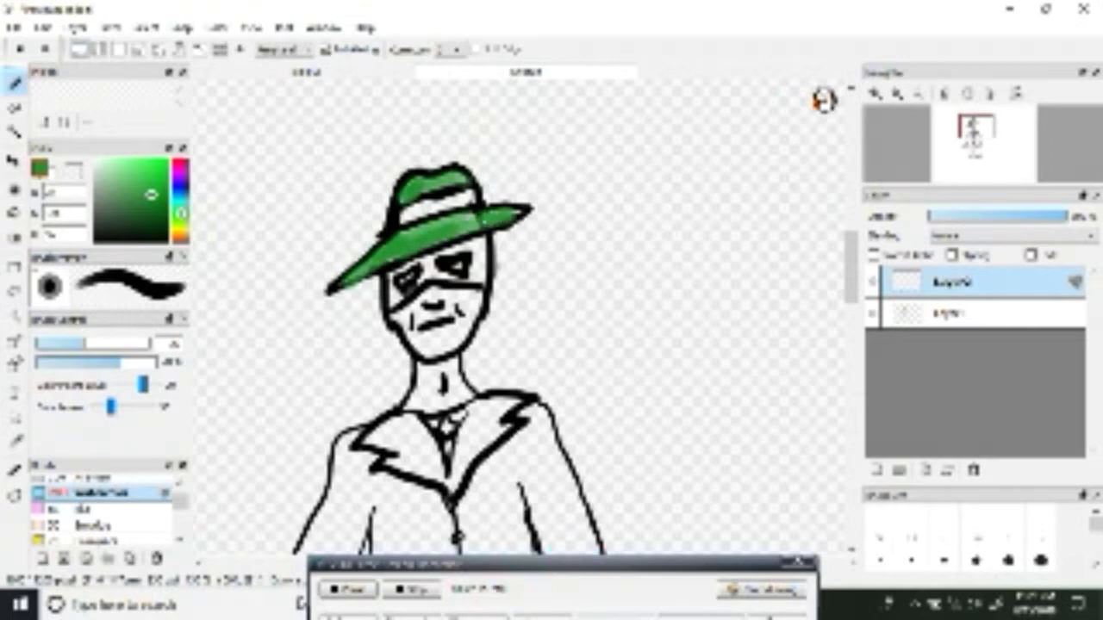
left_click(901, 321)
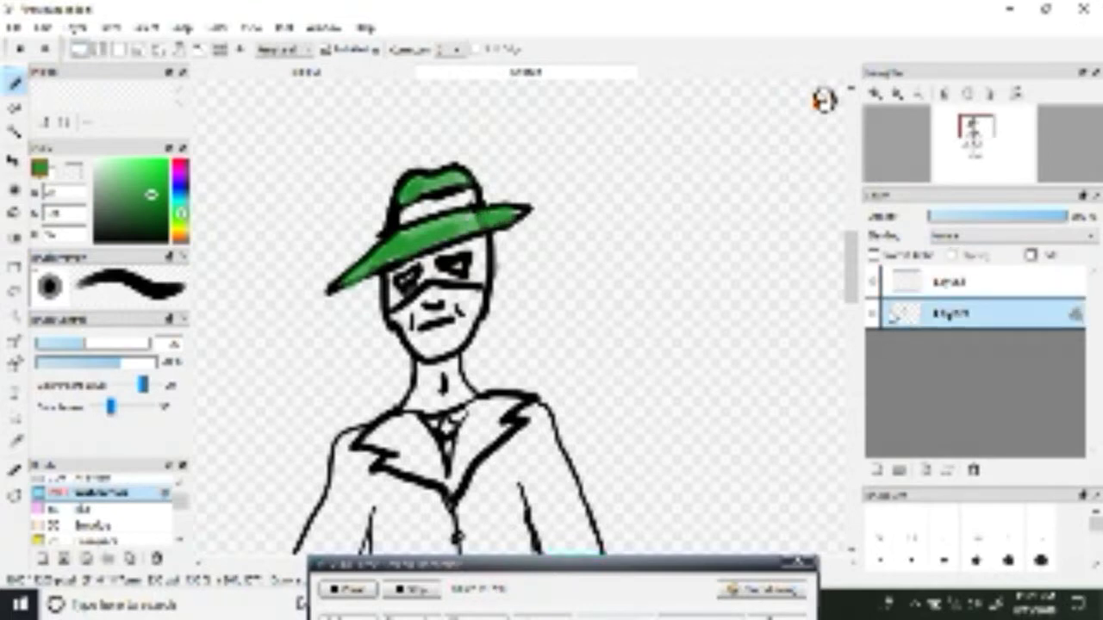
key("e")
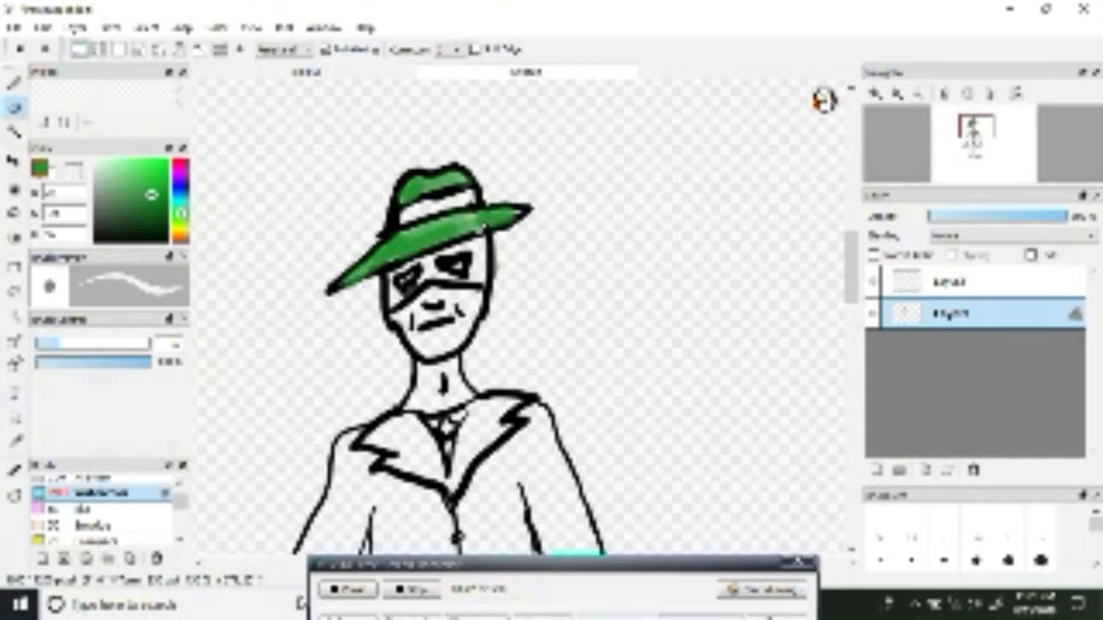
key("b")
left_click(101, 244)
left_click(103, 485)
mouse_move(179, 502)
left_mouse_down()
mouse_move(179, 484)
mouse_move(180, 500)
left_mouse_up()
Paint the coat's body, sleeves and lapels medium green with the Watercolor brush on the colouring layer
left_click(966, 282)
left_click(140, 222)
left_click(103, 509)
left_click(14, 471)
left_click(412, 333)
left_click(179, 216)
left_click(161, 186)
left_click(146, 200)
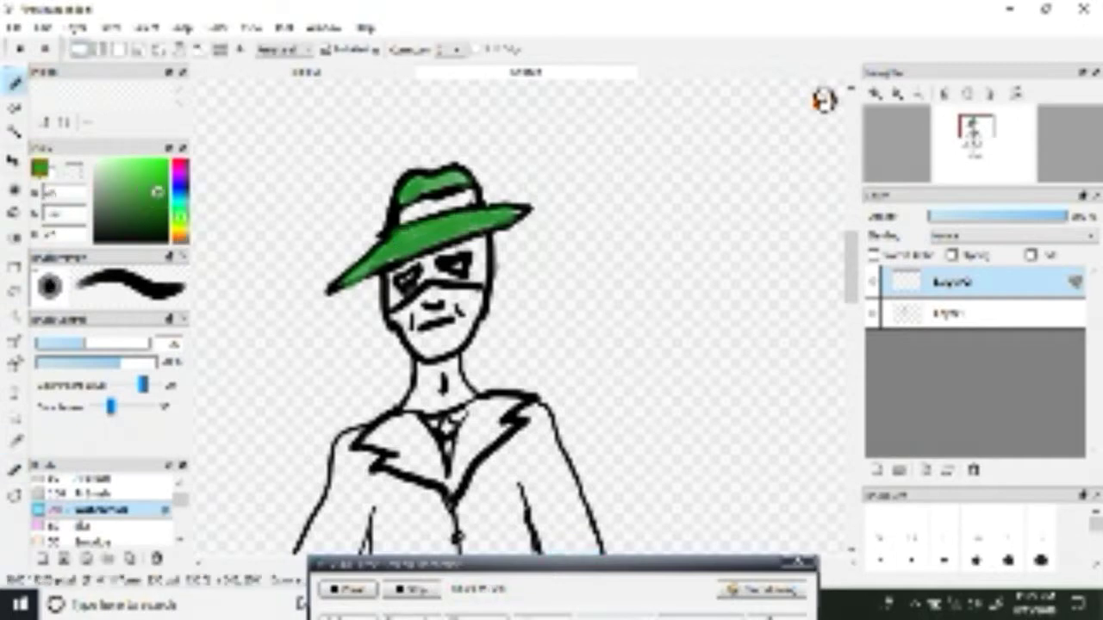
scroll(633, 313, "down", 3)
mouse_move(349, 250)
left_mouse_down()
mouse_move(328, 333)
mouse_move(282, 407)
mouse_move(372, 321)
left_mouse_up()
mouse_move(340, 254)
left_mouse_down()
mouse_move(315, 366)
mouse_move(295, 398)
left_mouse_up()
mouse_move(515, 211)
left_mouse_down()
mouse_move(594, 370)
mouse_move(541, 379)
mouse_move(522, 280)
mouse_move(586, 327)
mouse_move(560, 371)
mouse_move(564, 345)
mouse_move(521, 237)
mouse_move(466, 319)
mouse_move(541, 254)
mouse_move(548, 304)
mouse_move(517, 259)
mouse_move(542, 457)
mouse_move(508, 448)
mouse_move(470, 293)
left_mouse_up()
mouse_move(371, 259)
left_mouse_down()
mouse_move(345, 293)
mouse_move(444, 311)
mouse_move(362, 525)
mouse_move(375, 375)
mouse_move(405, 298)
mouse_move(435, 375)
mouse_move(384, 491)
mouse_move(379, 465)
mouse_move(414, 448)
mouse_move(517, 431)
mouse_move(517, 310)
mouse_move(483, 289)
left_mouse_up()
mouse_move(371, 254)
left_mouse_down()
mouse_move(435, 280)
mouse_move(488, 256)
left_mouse_up()
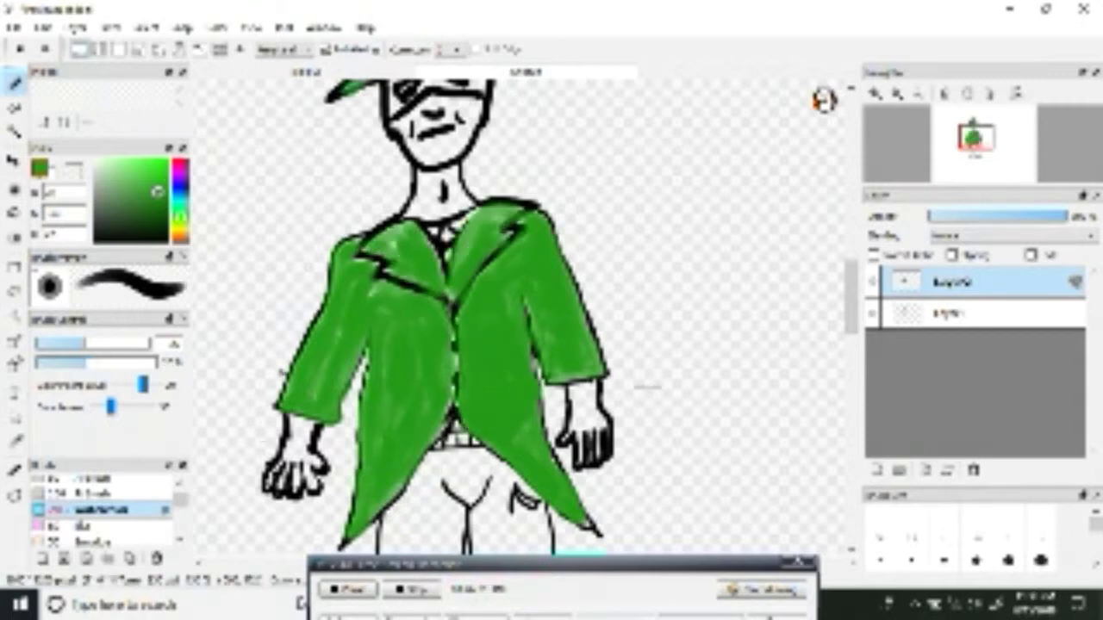
Fill both trouser legs below the coat with the same green using the Watercolor brush
mouse_move(448, 474)
left_mouse_down()
mouse_move(405, 526)
mouse_move(551, 526)
mouse_move(423, 534)
left_mouse_up()
scroll(517, 319, "down", 5)
mouse_move(552, 262)
left_mouse_down()
mouse_move(483, 379)
mouse_move(534, 259)
left_mouse_up()
left_click_drag(448, 267, 370, 379)
mouse_move(379, 275)
left_mouse_down()
mouse_move(431, 379)
mouse_move(388, 285)
left_mouse_up()
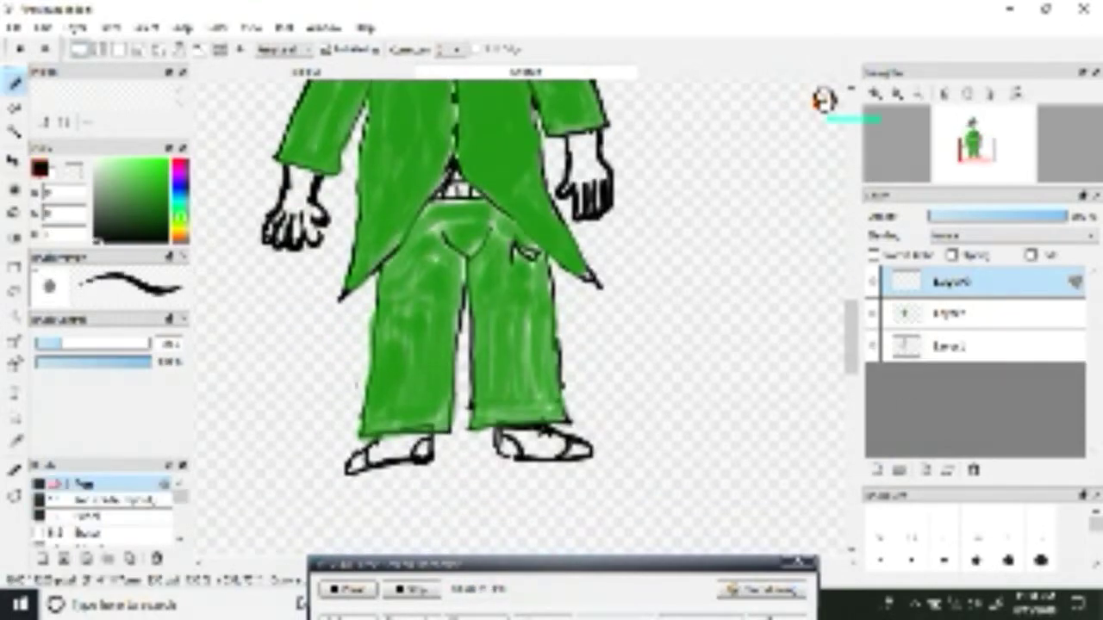
Try a black Pen stroke along a trouser hem on the top layer and undo it
mouse_move(380, 438)
left_mouse_down()
mouse_move(405, 470)
mouse_move(422, 431)
left_mouse_up()
left_click(43, 28)
left_click(49, 47)
left_click(19, 50)
Paint the mask, hat band and shirt collar area purple-blue, erasing the excess around the neckline
scroll(525, 319, "up", 5)
left_click(181, 185)
left_click(159, 186)
left_click_drag(180, 496, 181, 500)
left_click(99, 479)
mouse_move(483, 177)
left_mouse_down()
mouse_move(405, 211)
mouse_move(448, 207)
left_mouse_up()
left_click_drag(410, 142, 474, 129)
key("e")
mouse_move(445, 359)
left_mouse_down()
mouse_move(440, 386)
mouse_move(465, 379)
left_mouse_up()
Fill both eye openings of the mask with white
key("b")
left_click(180, 192)
left_click(100, 167)
left_click_drag(398, 215, 417, 207)
left_click_drag(444, 196, 466, 200)
Clean up the eye openings and retouch the outline at the mask's side in black with adjusted brush size and opacity
key("e")
left_click(98, 240)
left_click_drag(398, 215, 418, 202)
left_click_drag(443, 193, 481, 216)
left_click(53, 343)
left_click(114, 363)
left_click_drag(483, 176, 485, 195)
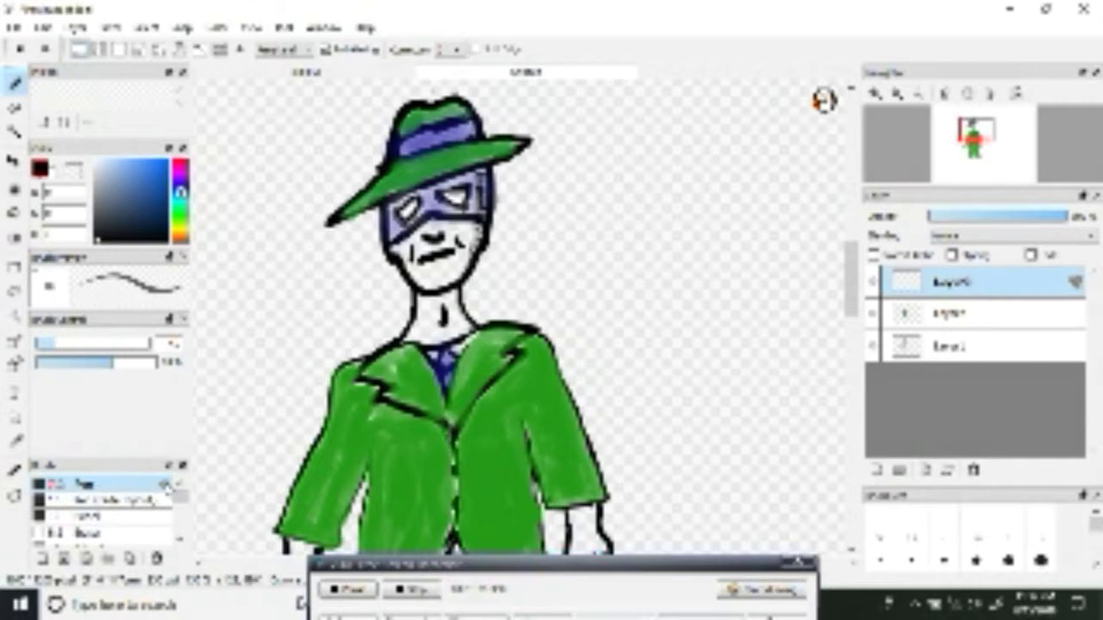
Shade the hat, lapels and one coat tail in soft black with the AirBrush on the top layer
left_click_drag(180, 496, 180, 498)
left_click(146, 531)
left_click_drag(113, 346, 87, 345)
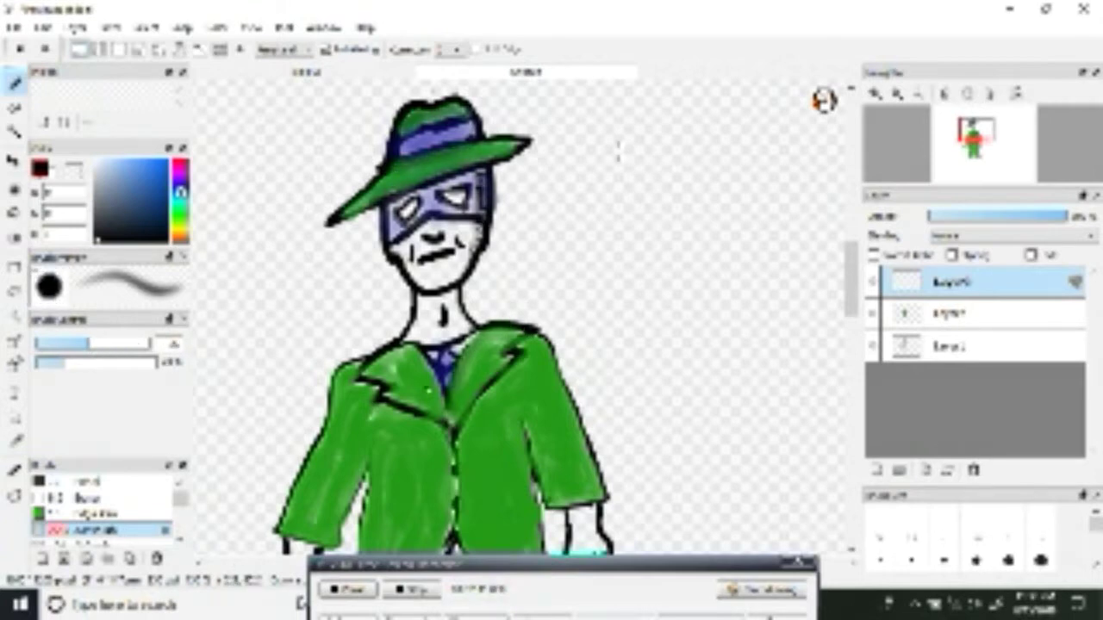
scroll(618, 151, "down", 3)
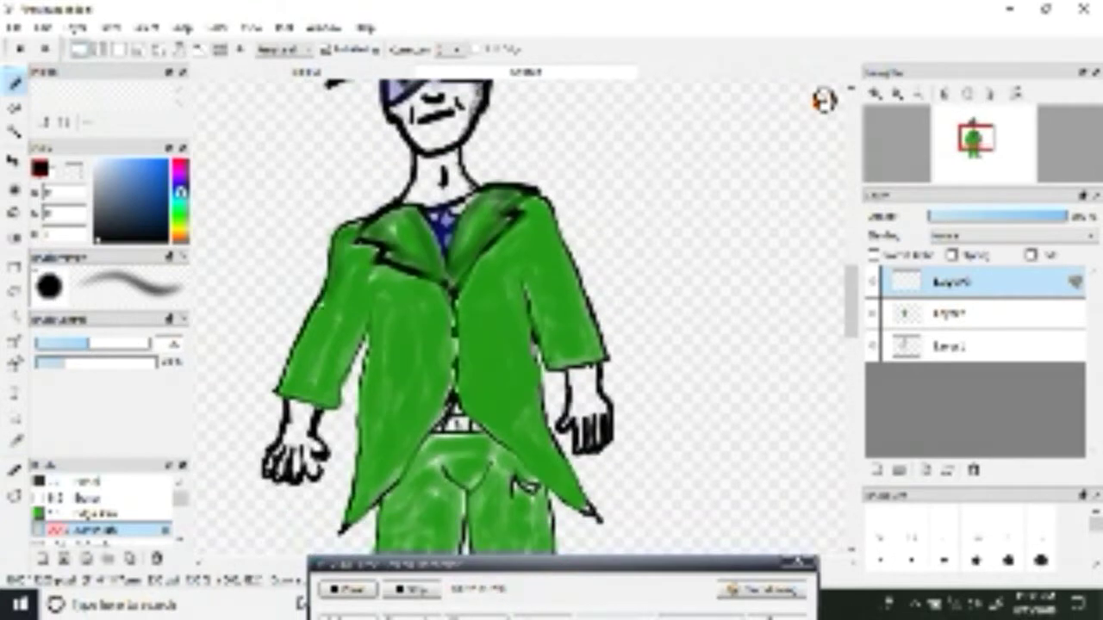
left_click_drag(374, 289, 346, 516)
left_click_drag(435, 410, 350, 515)
left_click_drag(445, 397, 393, 486)
Adjust the AirBrush size and opacity, and darken the folds along both sleeves, coat fronts and tail edges
left_click(90, 363)
left_click(91, 344)
left_click_drag(438, 401, 362, 477)
left_click_drag(382, 288, 363, 431)
mouse_move(364, 302)
left_mouse_down()
mouse_move(343, 371)
mouse_move(347, 234)
left_mouse_up()
mouse_move(533, 204)
left_mouse_down()
mouse_move(596, 349)
mouse_move(543, 360)
left_mouse_up()
mouse_move(523, 279)
left_mouse_down()
mouse_move(536, 374)
mouse_move(574, 472)
left_mouse_up()
mouse_move(462, 405)
left_mouse_down()
mouse_move(593, 514)
mouse_move(560, 429)
left_mouse_up()
left_click_drag(458, 304, 459, 390)
Swap the two lower layers so the line art sits above the green colouring, with the line-art layer active
left_click_drag(913, 315, 914, 347)
left_click(914, 316)
mouse_move(853, 312)
left_mouse_down()
mouse_move(858, 332)
mouse_move(863, 281)
mouse_move(864, 298)
left_mouse_up()
Colour the belt yellow and the trouser pocket detail dark brown
left_click(180, 231)
left_click(156, 165)
left_click(178, 228)
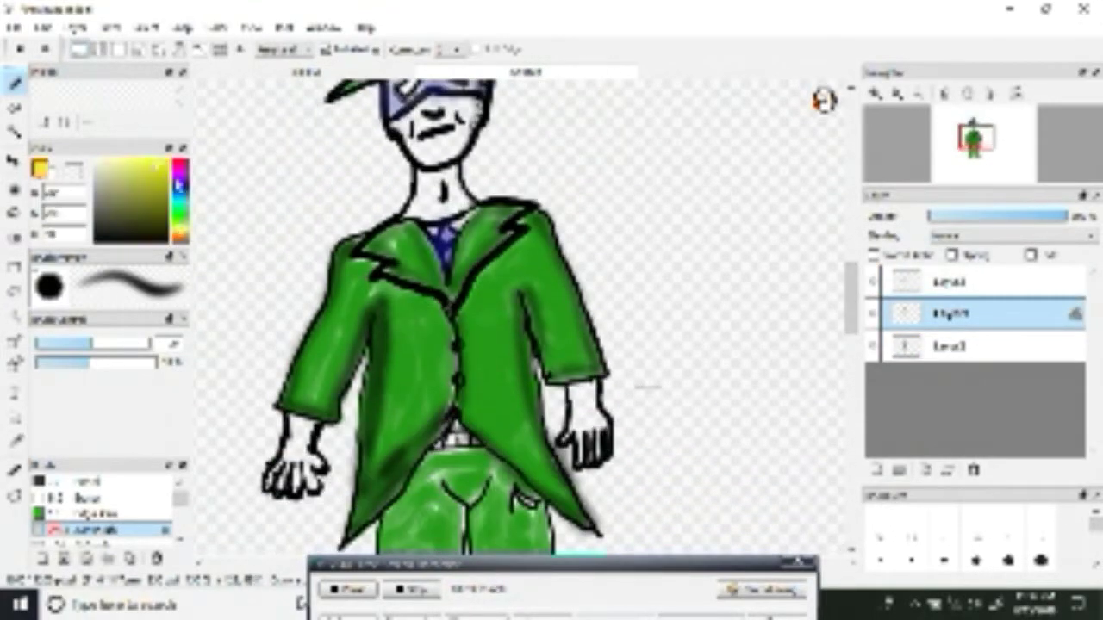
left_click(138, 227)
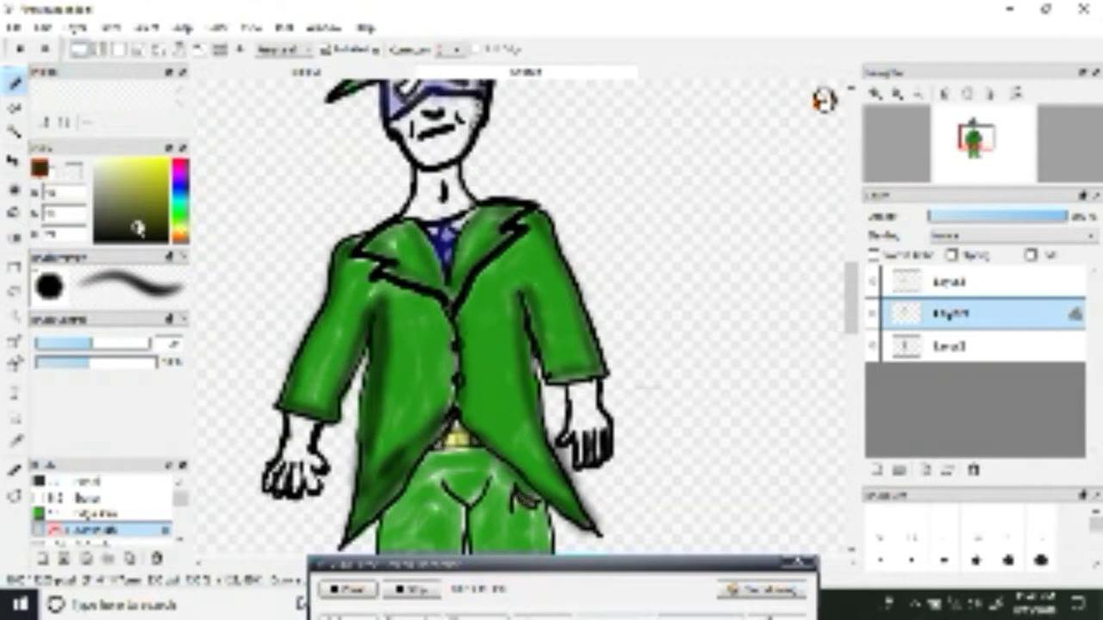
Airbrush the face and neck in a light orange-yellow skin tone
left_click(181, 233)
left_click(148, 169)
left_click(82, 362)
left_click(82, 343)
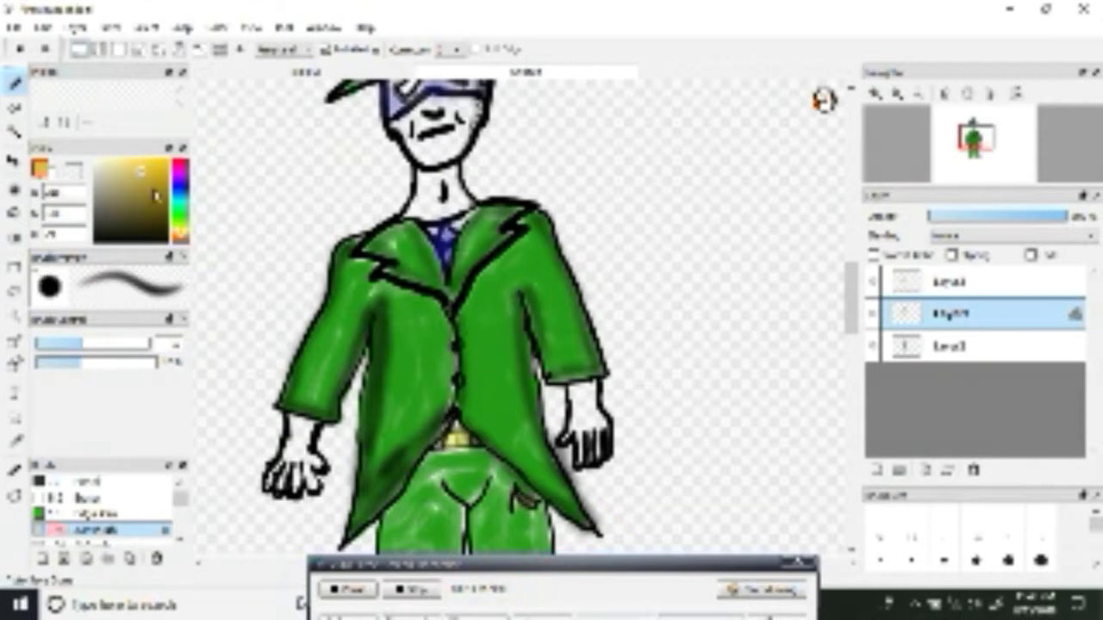
left_click(133, 164)
left_click_drag(398, 116, 403, 135)
mouse_move(446, 105)
left_mouse_down()
mouse_move(465, 109)
mouse_move(425, 148)
mouse_move(427, 129)
mouse_move(431, 211)
mouse_move(448, 199)
left_mouse_up()
Airbrush both hands in the same skin tone
left_click(87, 344)
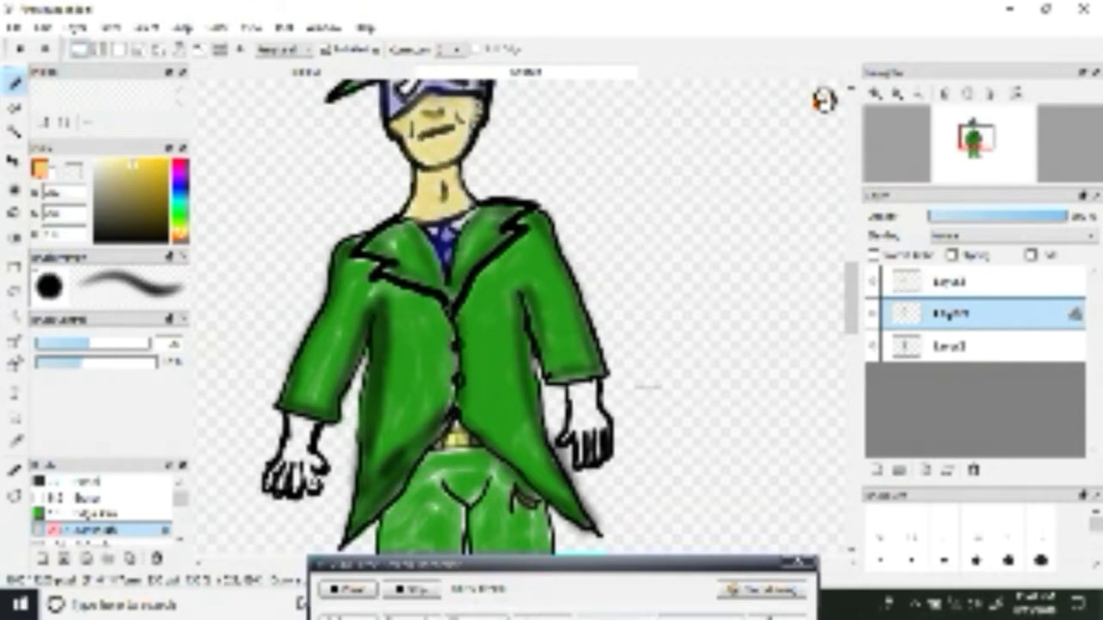
mouse_move(576, 383)
left_mouse_down()
mouse_move(569, 444)
mouse_move(603, 441)
mouse_move(586, 403)
left_mouse_up()
mouse_move(315, 427)
left_mouse_down()
mouse_move(301, 483)
mouse_move(276, 465)
mouse_move(302, 444)
left_mouse_up()
Airbrush dark shading on both shoes and paint over them with white
left_click_drag(851, 302, 851, 345)
left_click(103, 237)
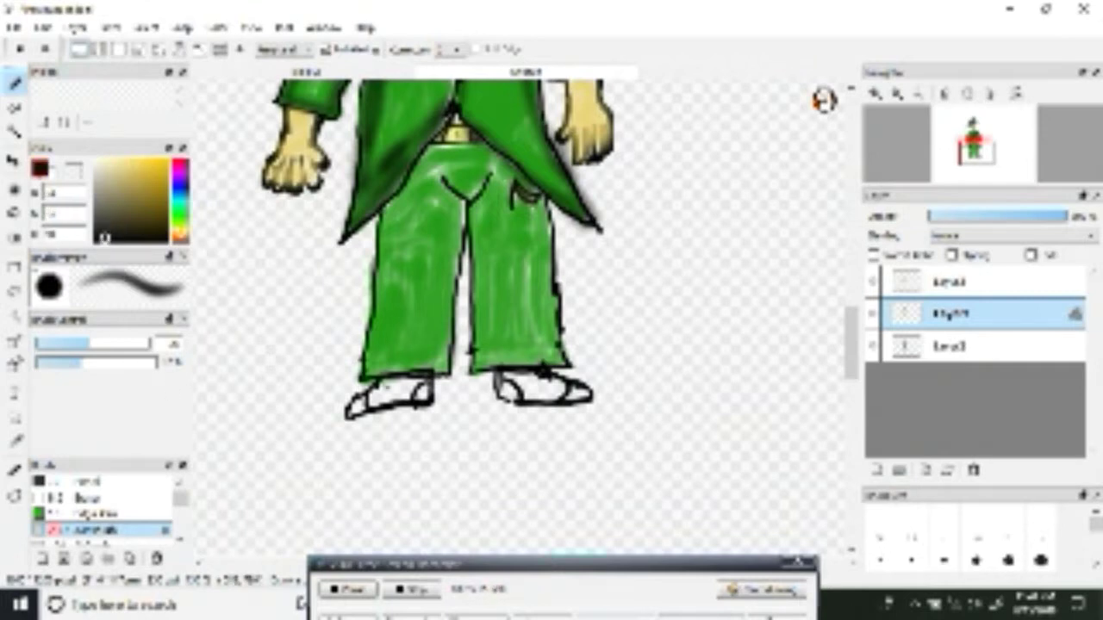
mouse_move(416, 392)
left_mouse_down()
mouse_move(379, 396)
mouse_move(418, 389)
left_mouse_up()
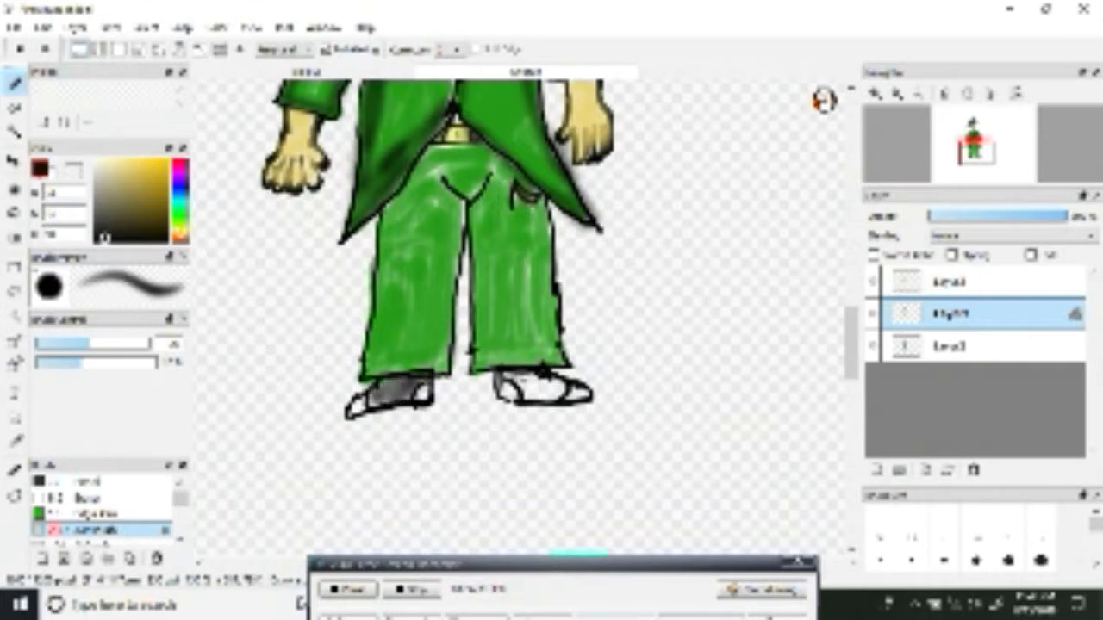
mouse_move(551, 381)
left_mouse_down()
mouse_move(526, 392)
mouse_move(552, 386)
left_mouse_up()
left_click_drag(105, 237, 97, 161)
mouse_move(362, 401)
left_mouse_down()
mouse_move(353, 411)
mouse_move(360, 402)
left_mouse_up()
left_click_drag(422, 388, 420, 401)
mouse_move(504, 387)
left_mouse_down()
mouse_move(509, 398)
mouse_move(588, 398)
left_mouse_up()
Erase the hand below the sleeve on the picture's left side from the line-art layer
left_click_drag(851, 366, 851, 327)
left_click(917, 286)
key("e")
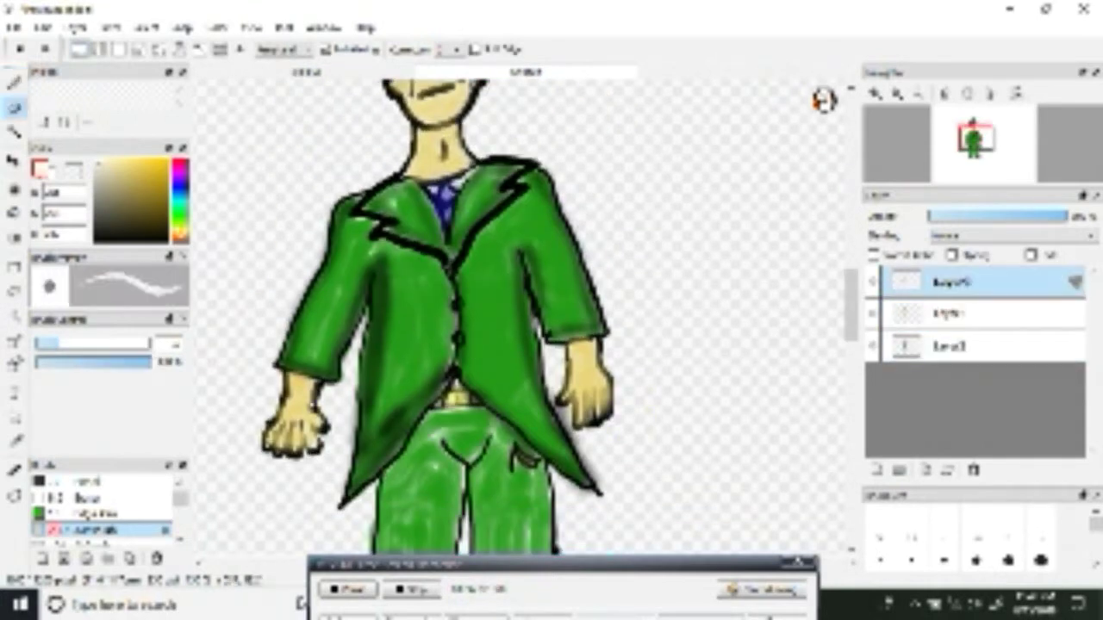
key("b")
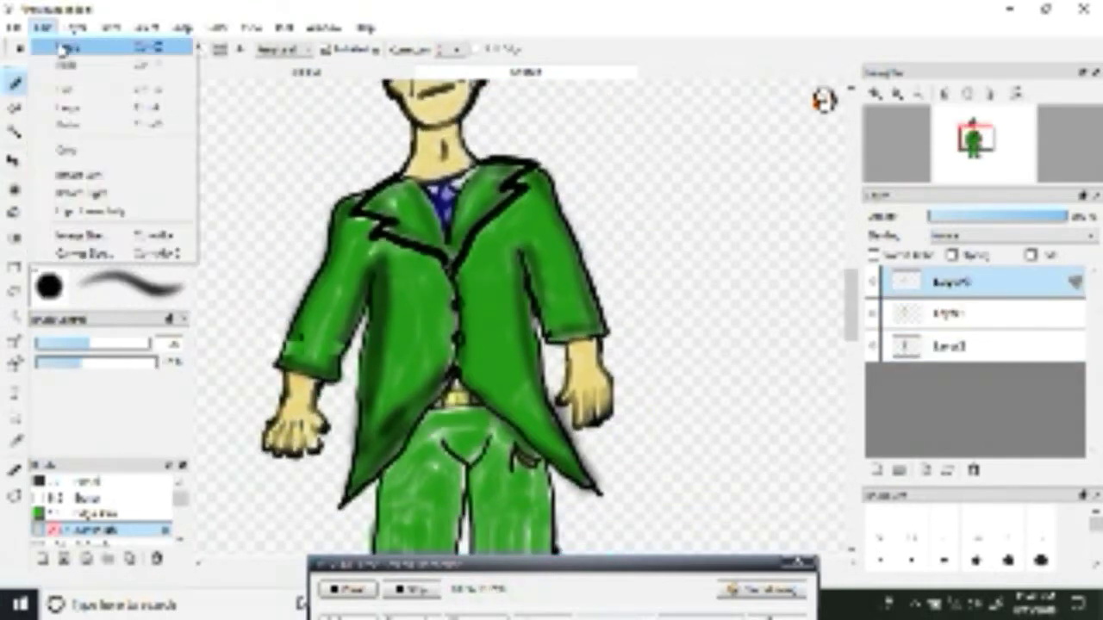
left_click(913, 314)
key("e")
mouse_move(263, 422)
left_mouse_down()
mouse_move(269, 448)
mouse_move(319, 431)
mouse_move(321, 458)
left_mouse_up()
Redraw the erased hand and its fingers with a thin black Pen
key("b")
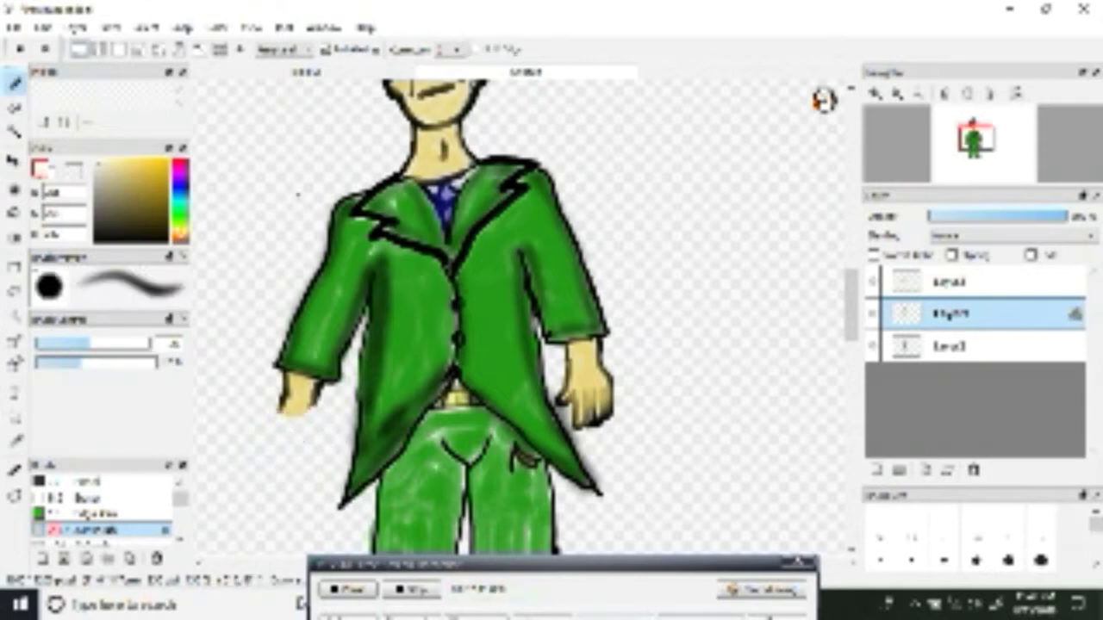
left_click(100, 240)
left_click_drag(179, 502, 180, 494)
left_click(145, 486)
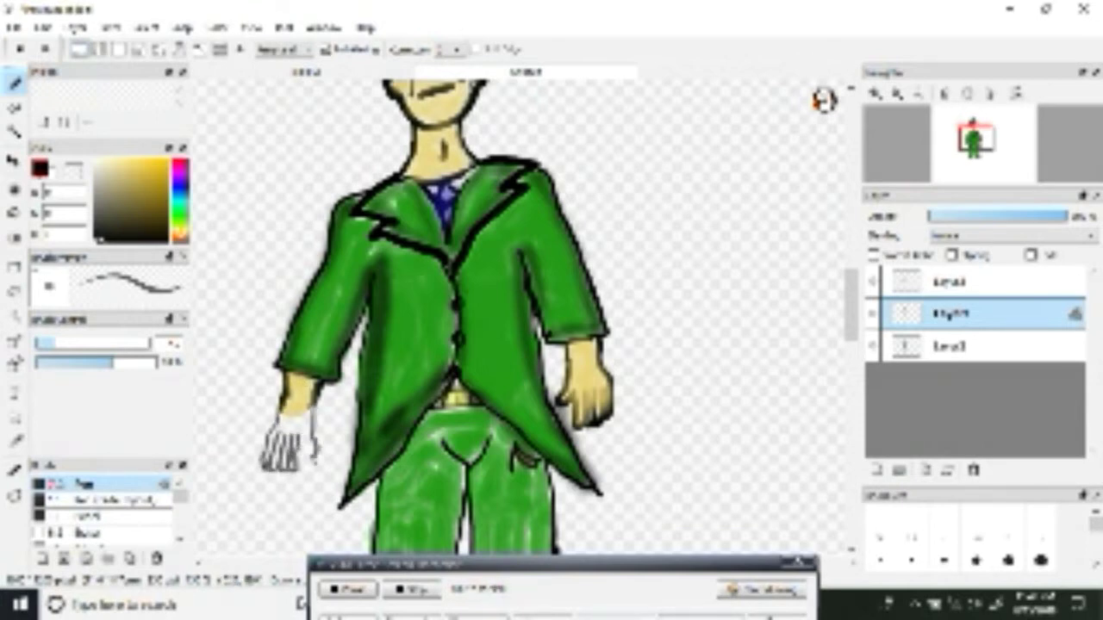
key("e")
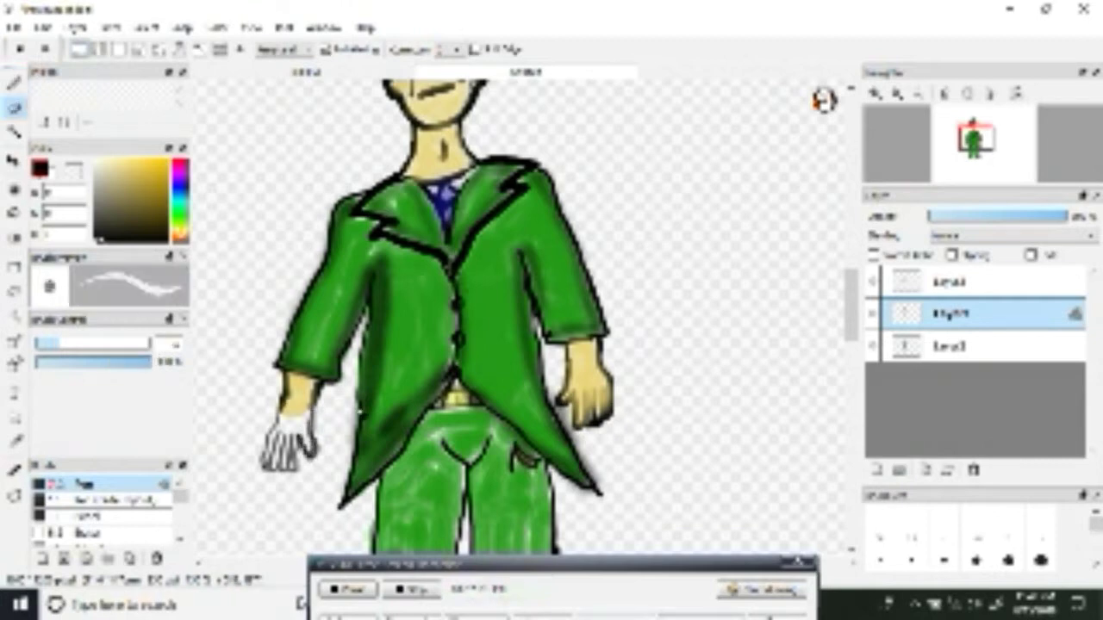
key("b")
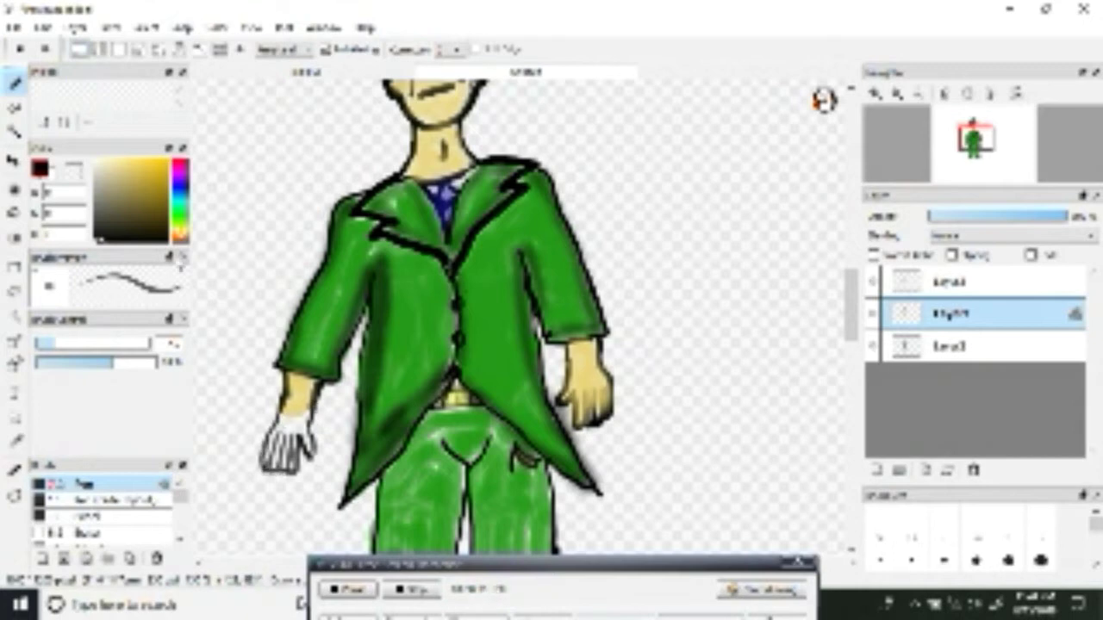
Airbrush the redrawn hand in an orange-yellow skin tone and deepen the other hand and neck
left_click(155, 170)
scroll(151, 517, "down", 2)
left_click(120, 497)
left_click_drag(284, 457, 302, 388)
left_click_drag(579, 350, 587, 395)
left_click_drag(439, 138, 444, 173)
Add the blue text "El Justiciero De Las Milpas" beside the figure, broken into two lines after "Justiciero"
scroll(444, 259, "up", 3)
left_click(897, 93)
left_click(897, 93)
left_click_drag(848, 264, 849, 290)
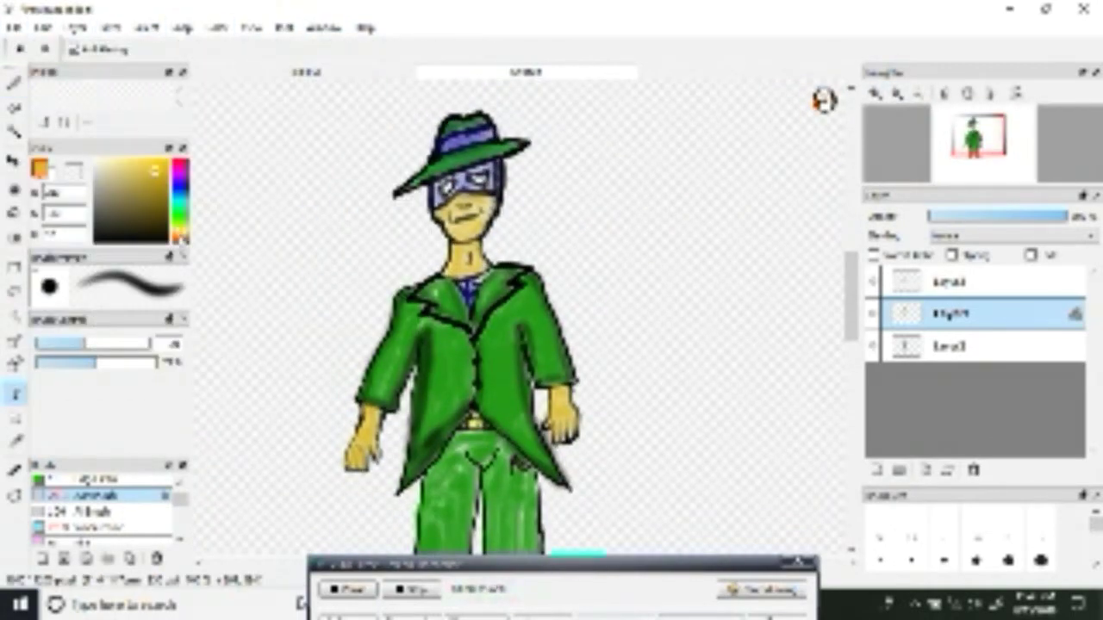
left_click(180, 188)
left_click(240, 172)
type("El JusticieroDeTamaulipas")
left_click_drag(447, 372, 458, 372)
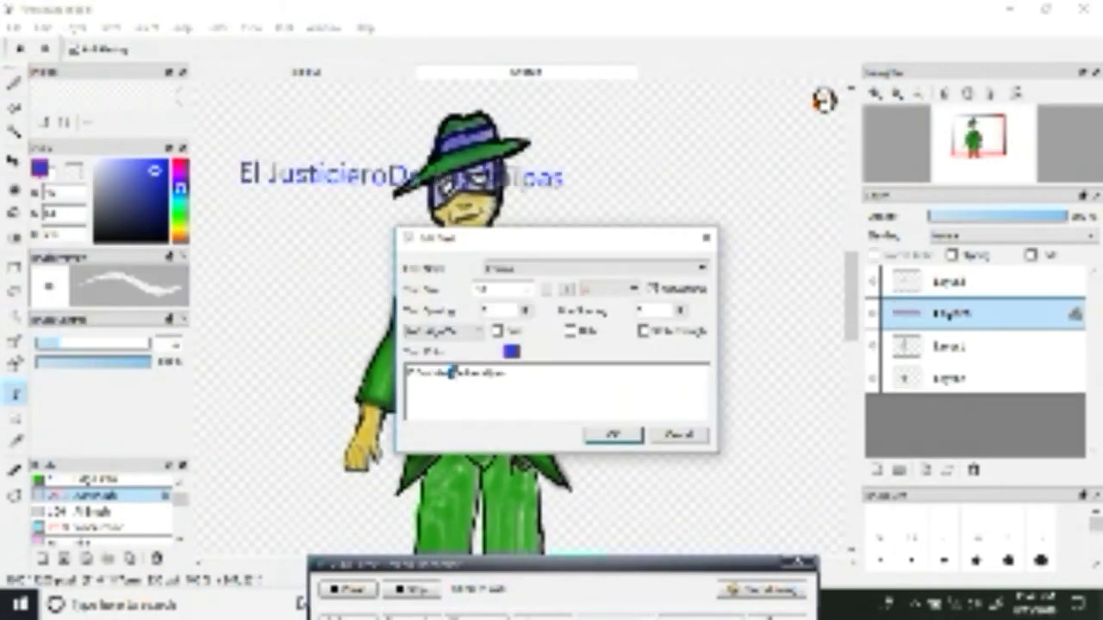
key("Return")
Change the title's font, turn off its antialiasing, and make it bold, italic and red
left_click(595, 268)
left_click(543, 367)
left_click(653, 288)
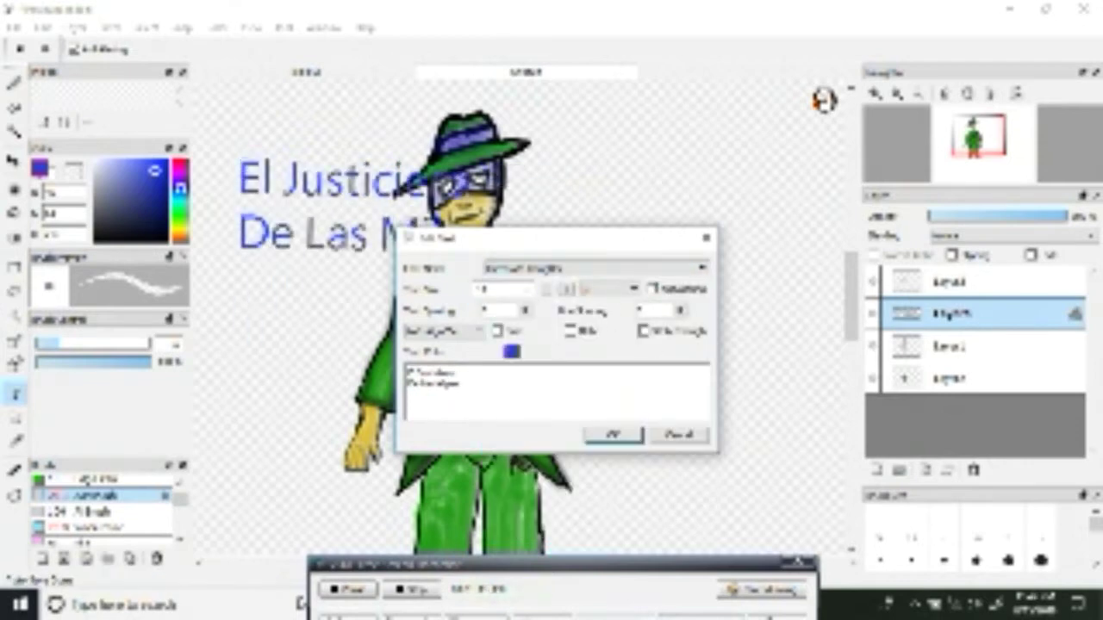
left_click(498, 331)
left_click(571, 331)
left_click(511, 351)
left_click(384, 224)
left_click(651, 437)
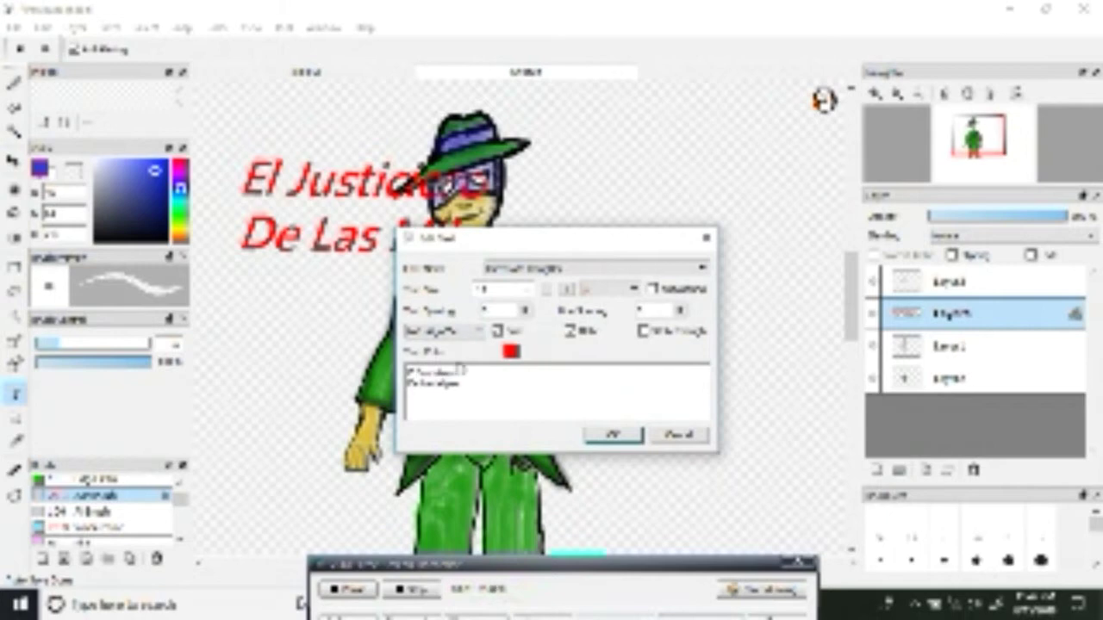
left_click(607, 434)
Move the red title to the empty area on the picture's right side, beside the hat and face
left_click_drag(300, 184, 581, 184)
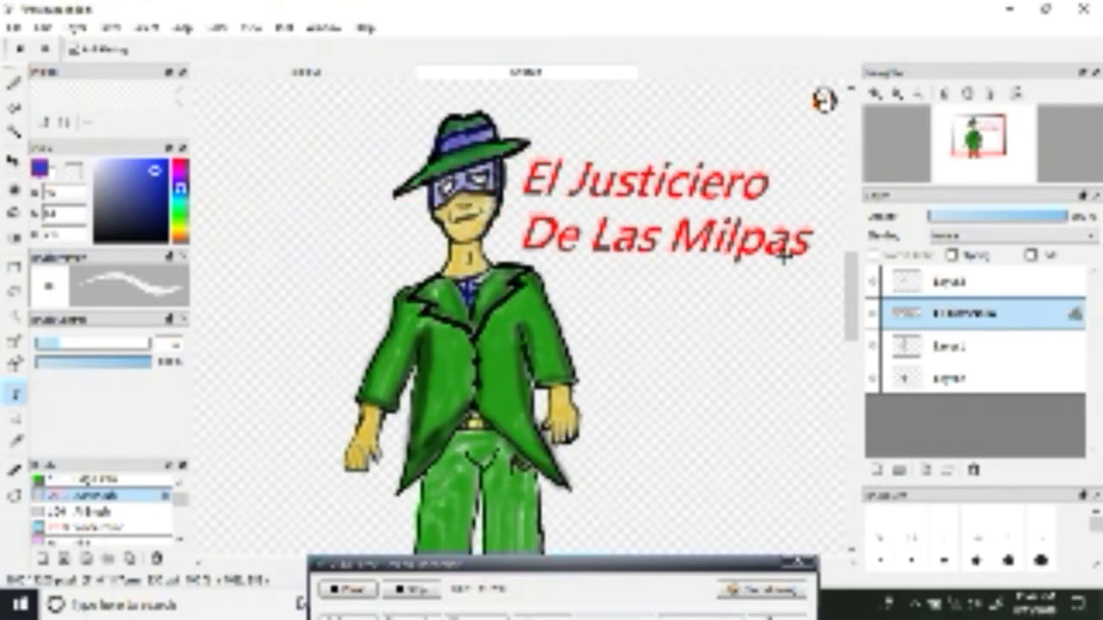
left_click_drag(791, 249, 795, 243)
left_click_drag(856, 304, 858, 312)
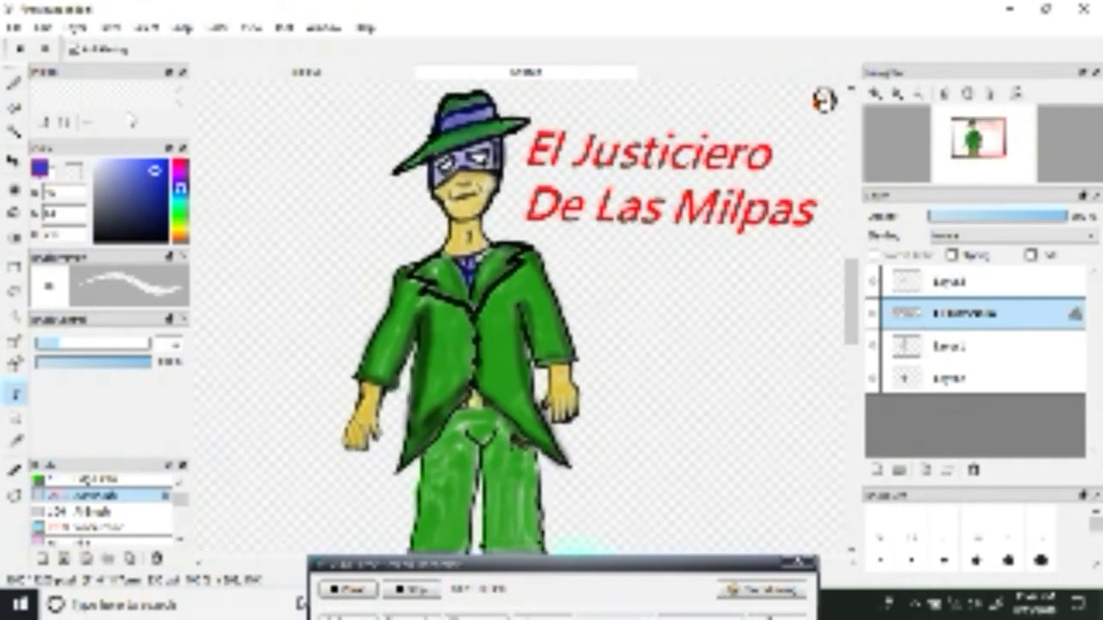
Save the drawing to the Desktop as jdlm
left_click(12, 27)
left_click(39, 191)
type("jdlm")
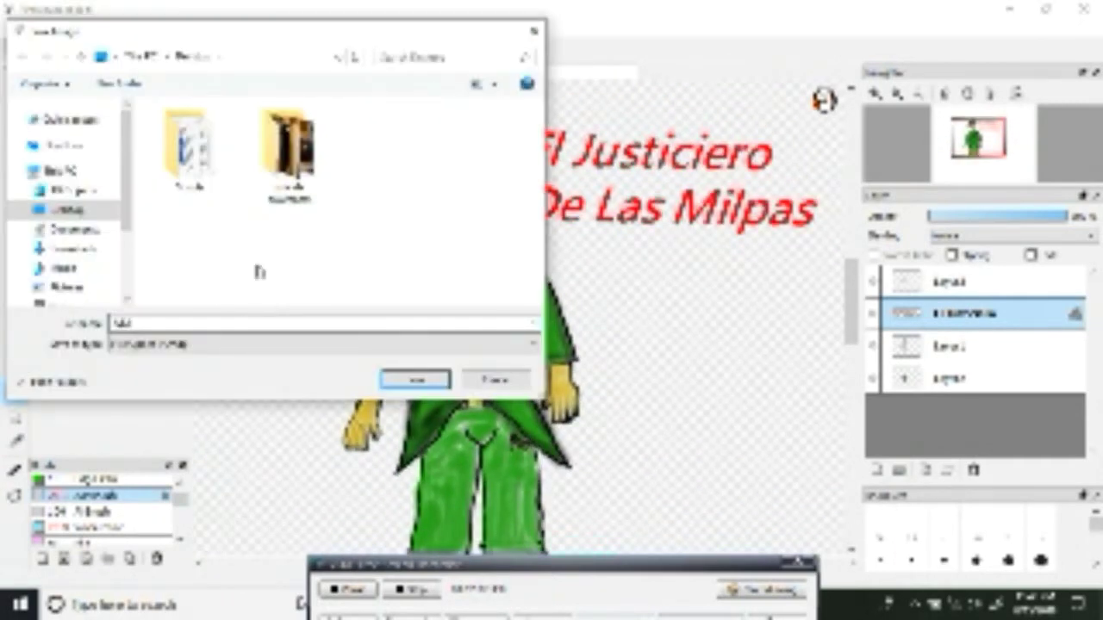
left_click(436, 384)
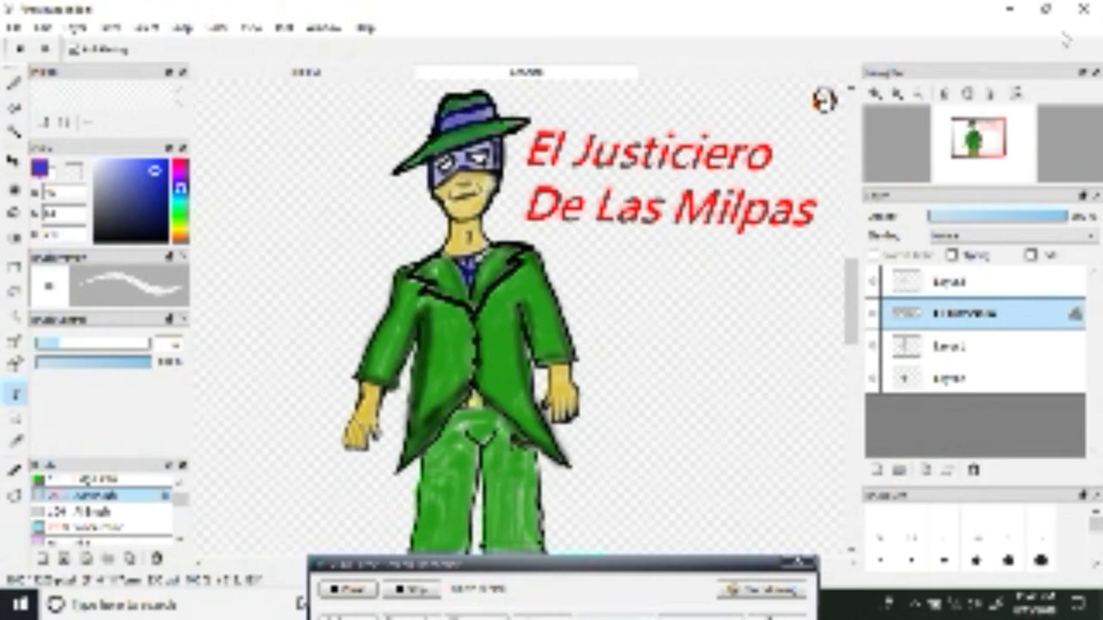
Close the program and choose to save the remaining changes
left_click(1083, 9)
left_click(488, 332)
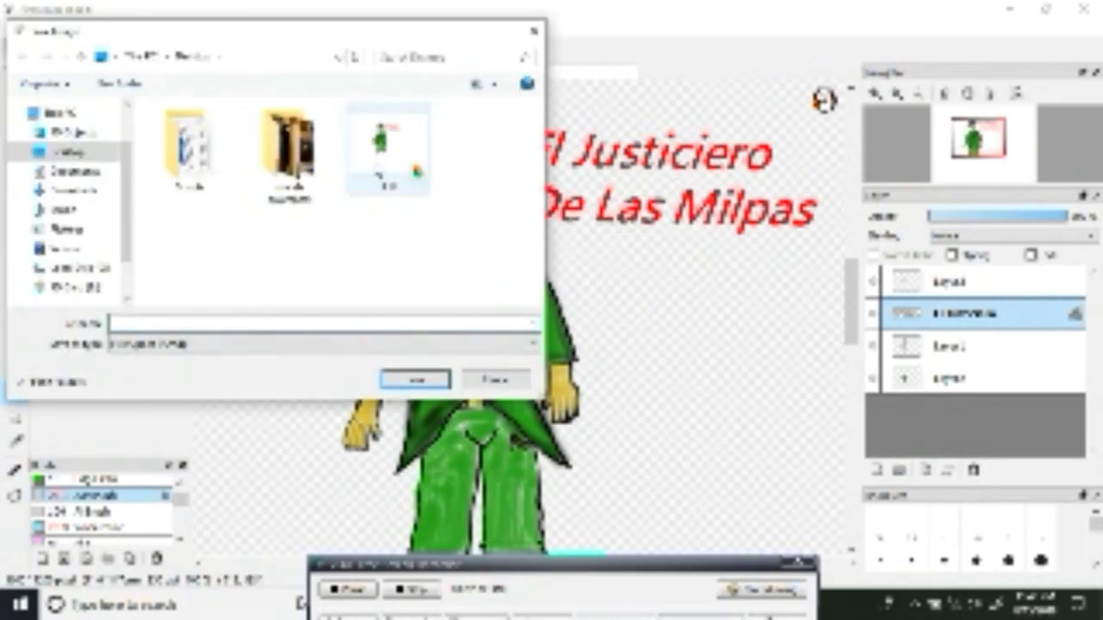